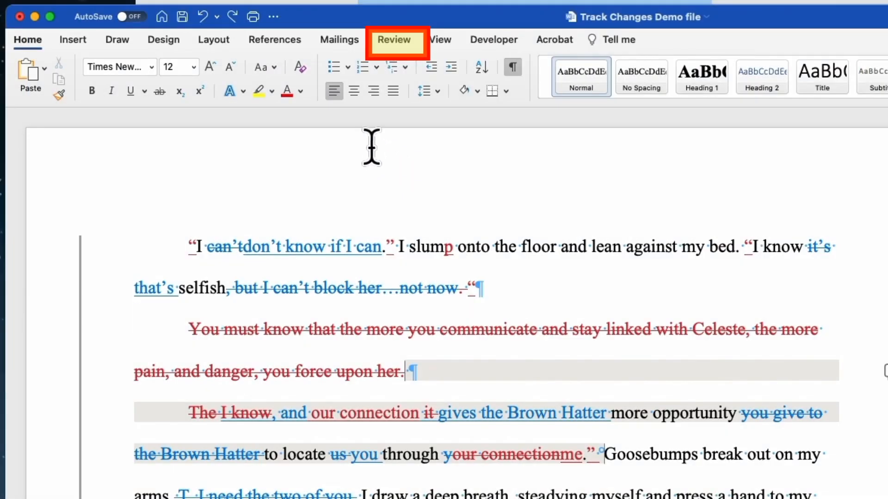
Step: Narrow the document window to examine the condensed comment, tracking and change review commands, and restore the window's width
click(400, 39)
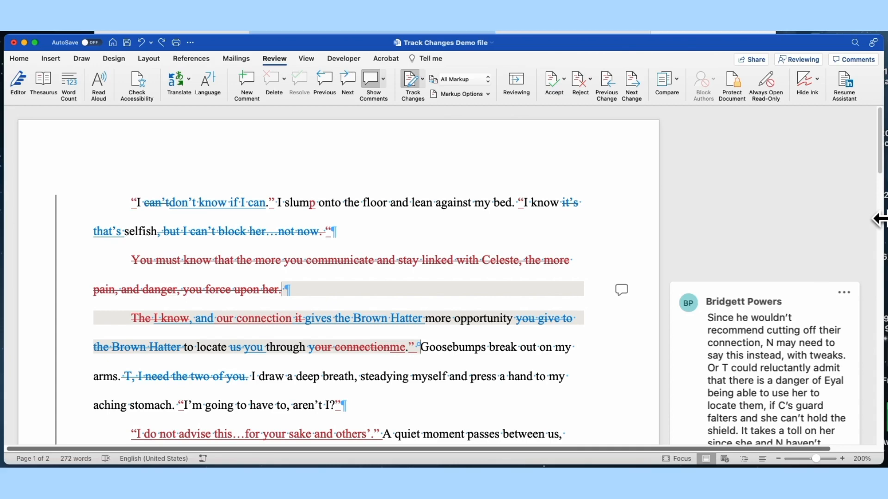
drag(878, 219, 758, 219)
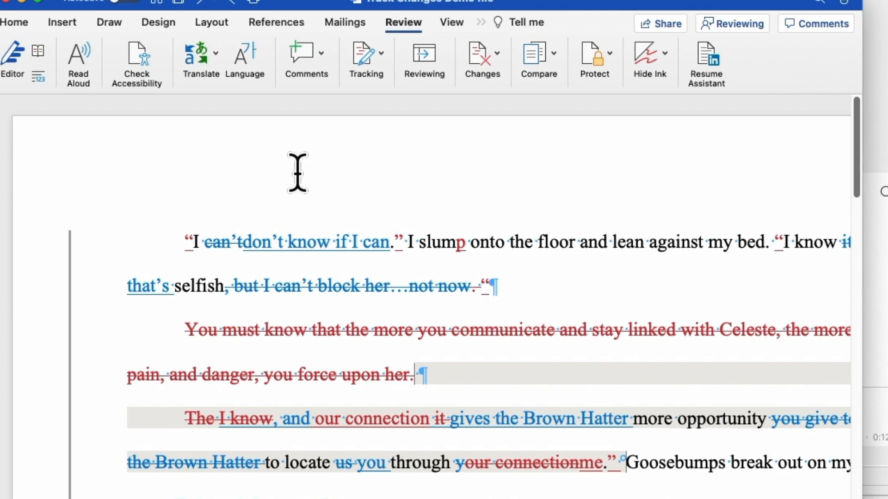
click(329, 54)
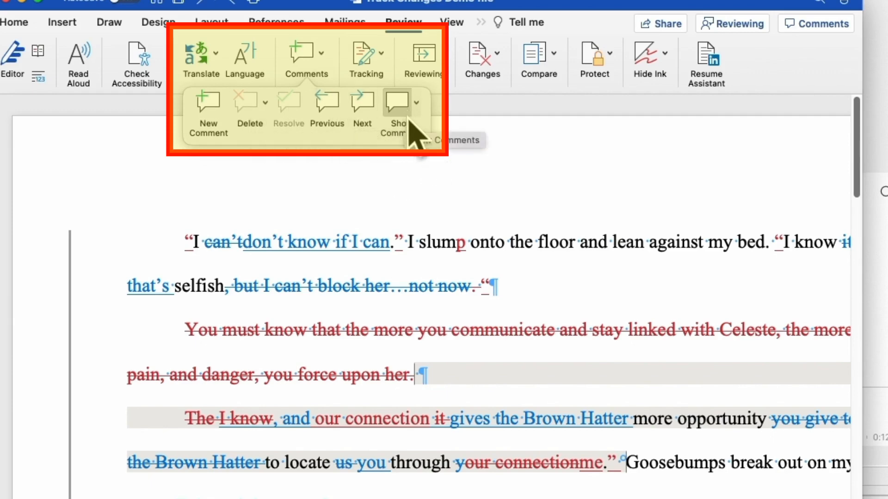
click(456, 173)
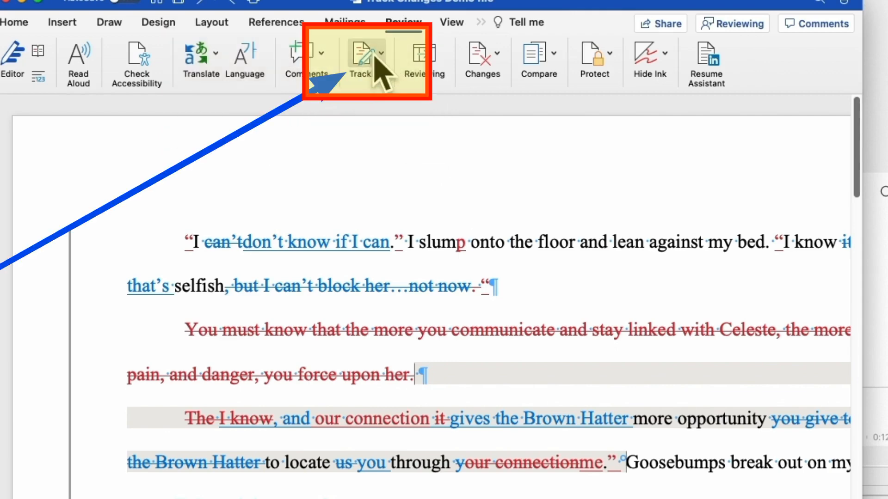
click(388, 65)
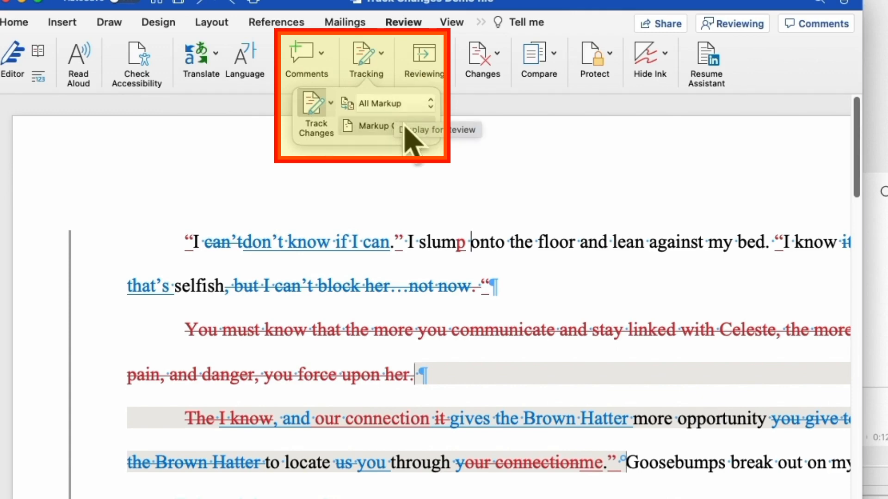
click(475, 165)
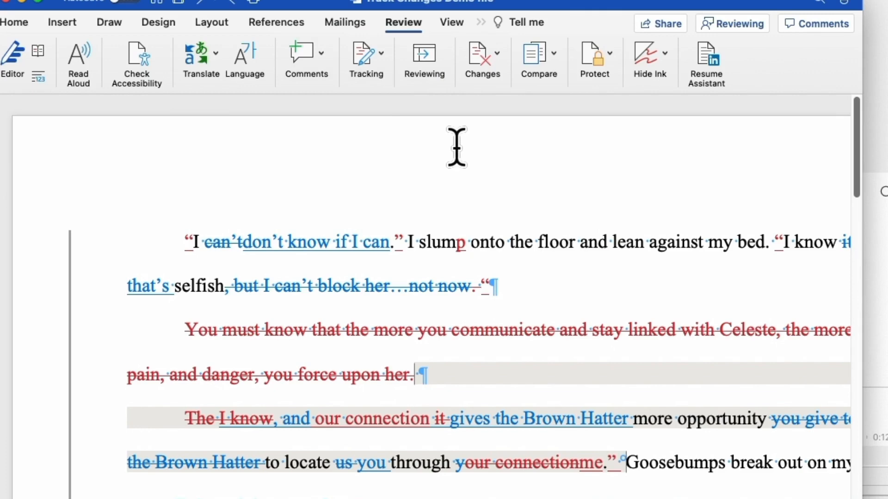
click(500, 57)
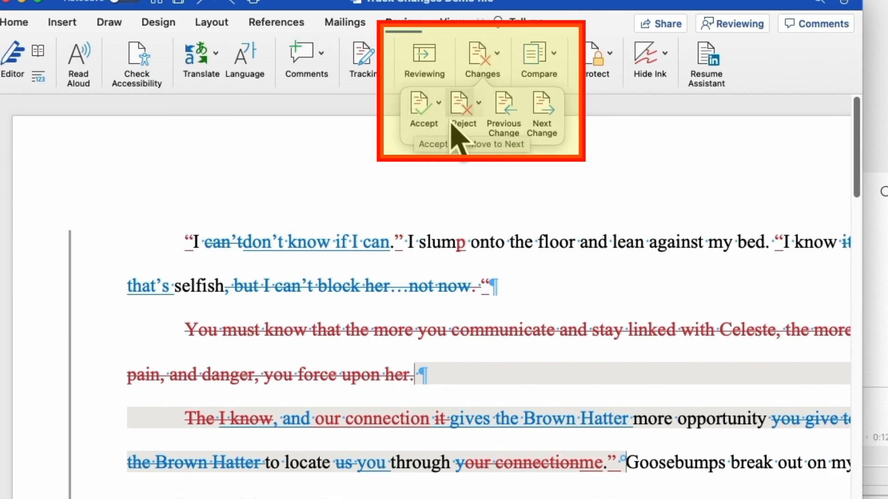
click(550, 119)
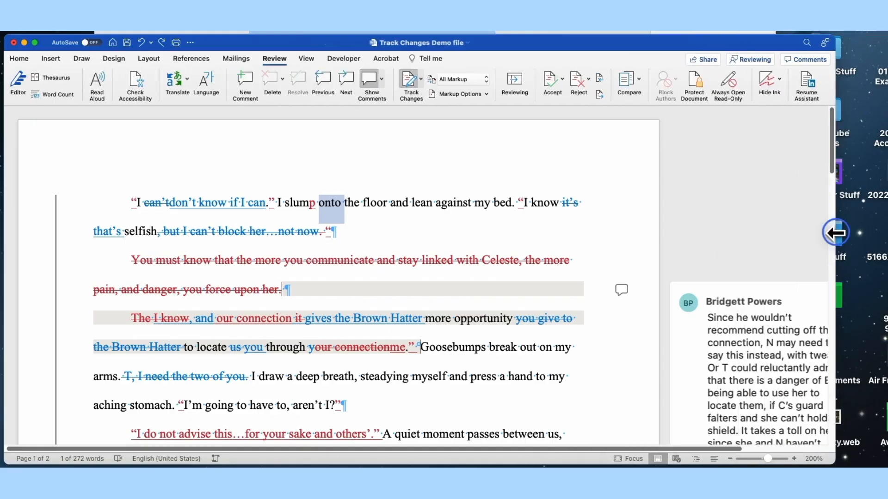
drag(826, 232, 886, 231)
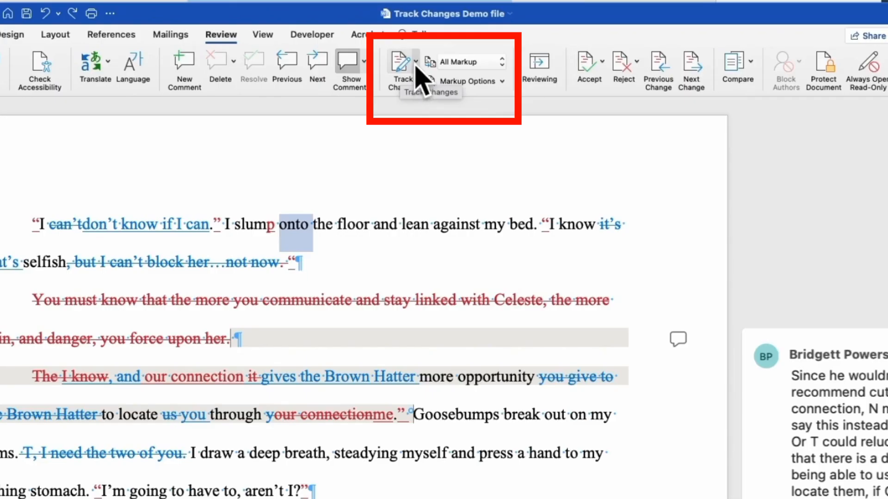
Step: Set Track Changes to record edits for everyone
click(422, 80)
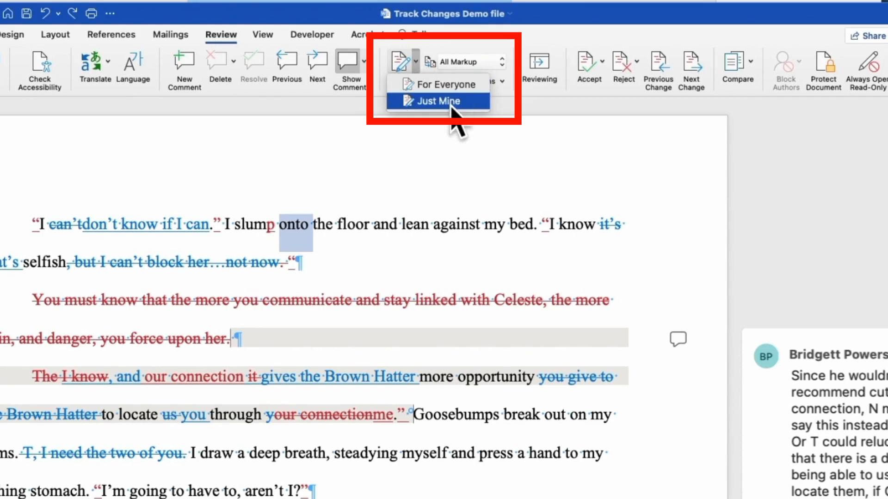
click(447, 87)
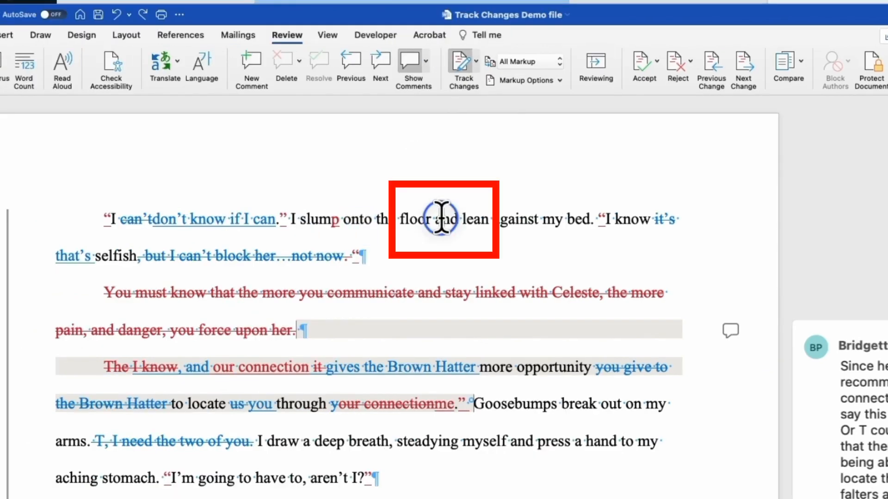
Step: Delete the word "and" before "lean" in the first paragraph with change tracking on, and undo the deletion
double_click(383, 224)
key(Delete)
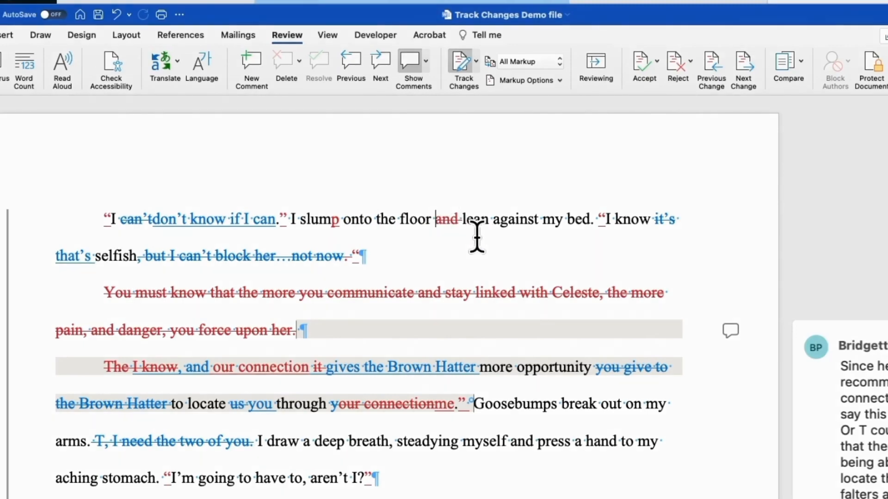
key(super+z)
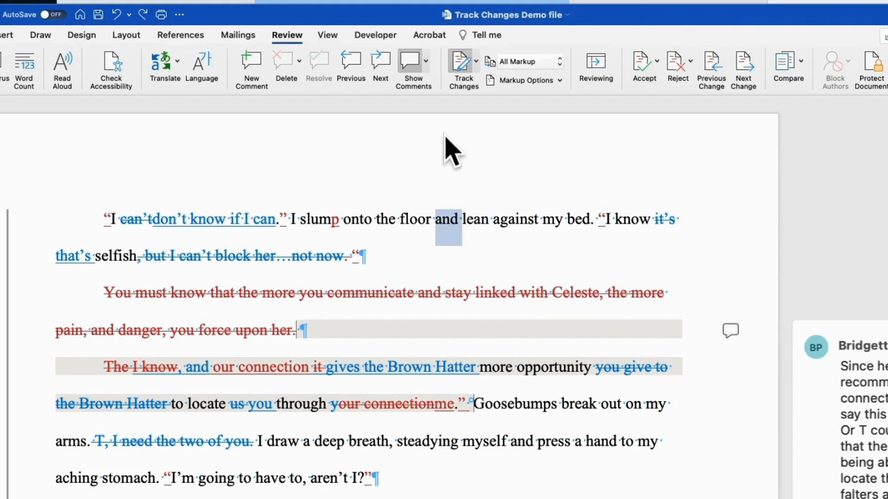
Step: Turn change tracking off to delete "and" before "lean" without markup, and undo that deletion
click(467, 89)
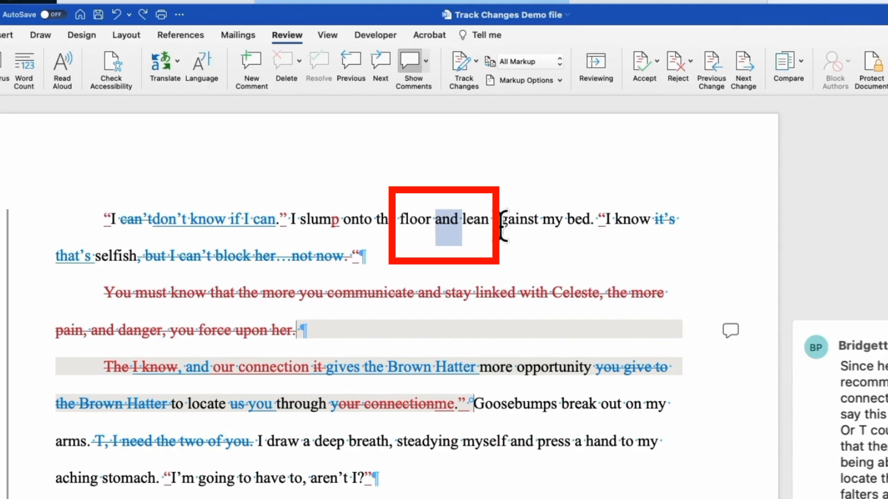
key(Delete)
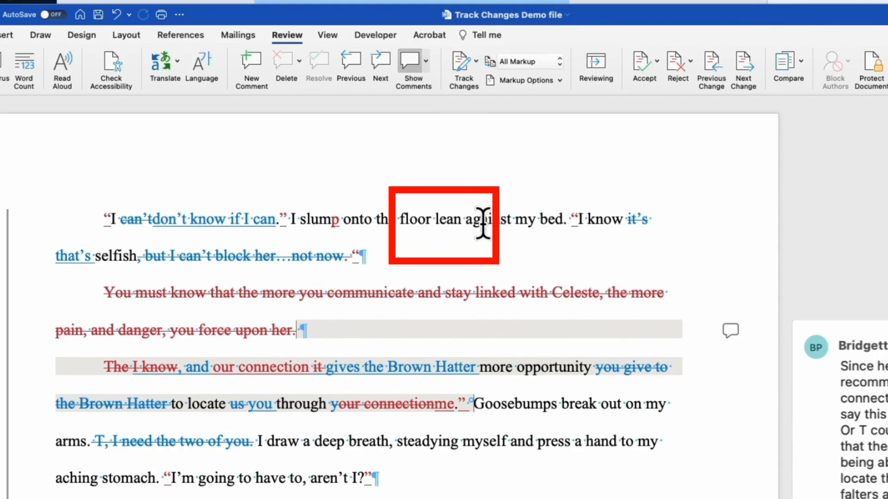
key(super+z)
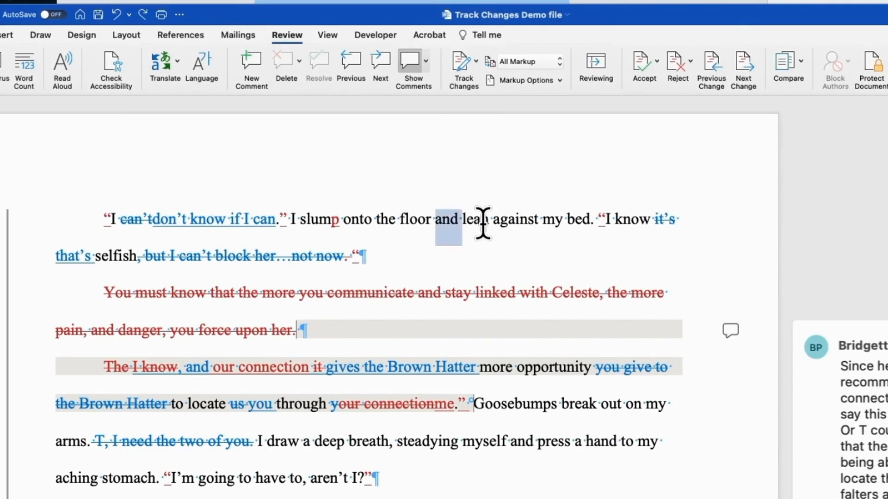
Step: Turn change tracking back on and delete the selected word "and" as a tracked change
click(462, 69)
key(Delete)
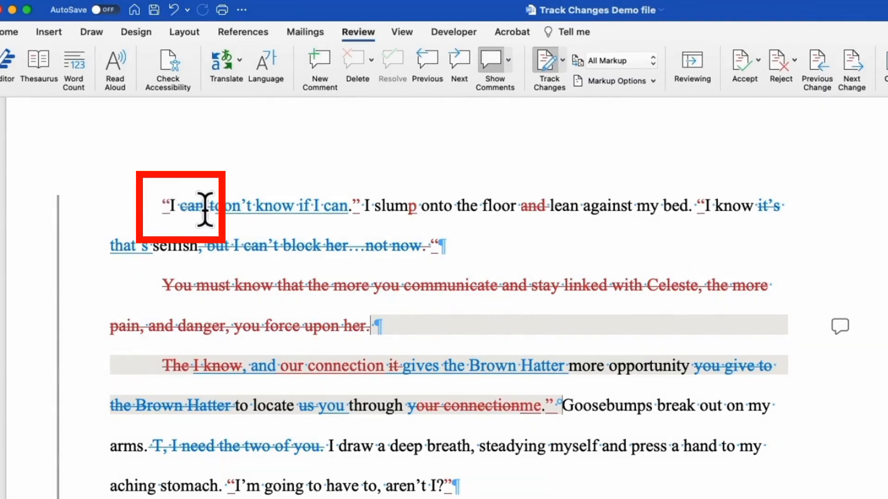
Step: Try to delete the tracked inserted "p" at the end of "slump" in the first paragraph
mouse_move(205, 210)
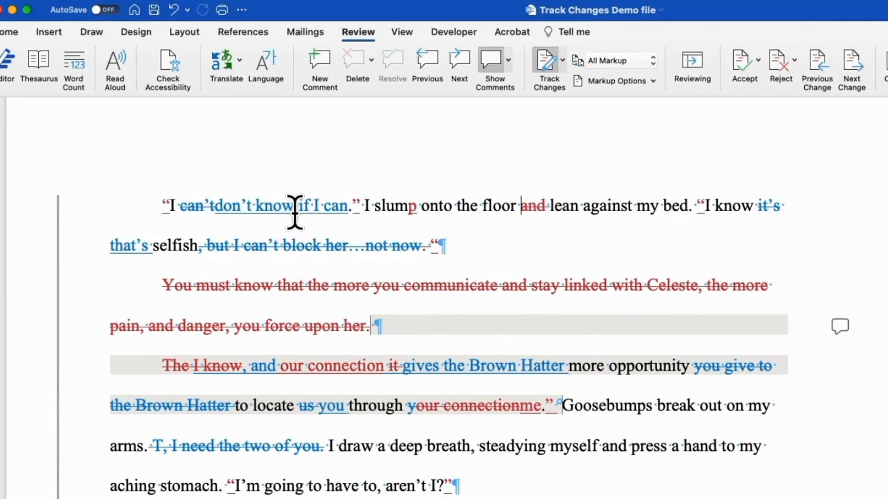
mouse_move(294, 213)
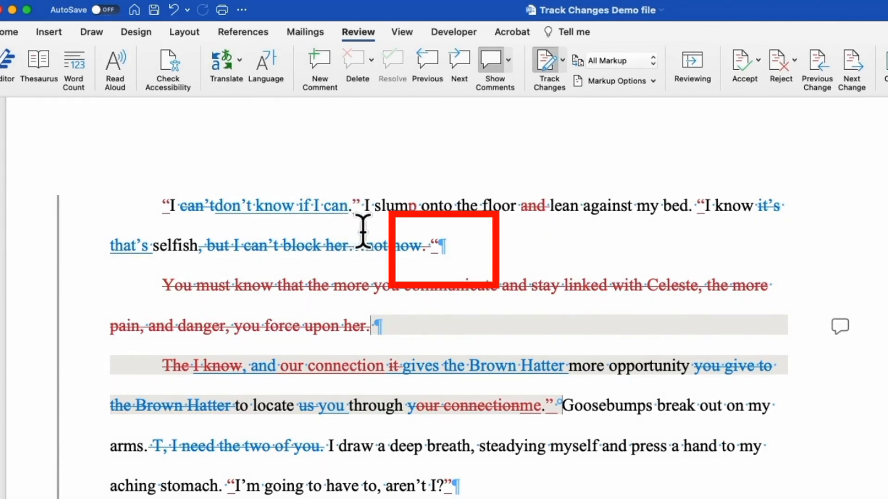
click(421, 206)
key(BackSpace)
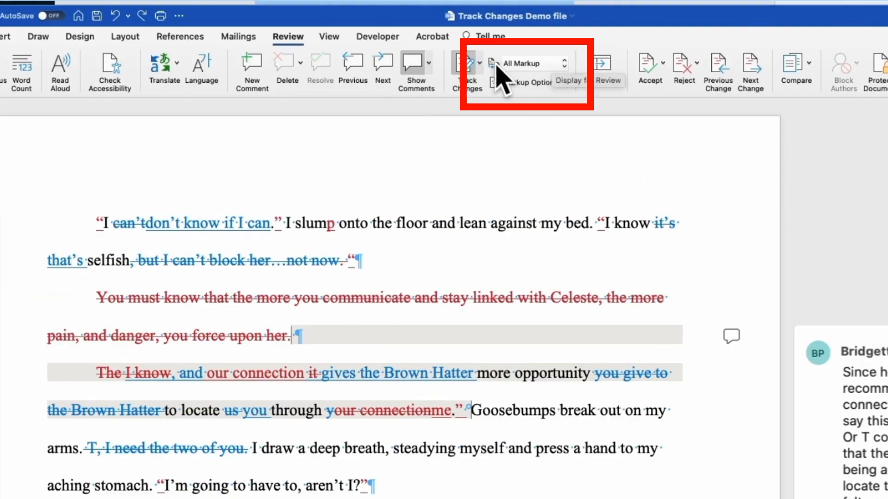
Step: Delete the word "and" before "lean" while in Simple Markup, and switch the review display back to All Markup
click(565, 65)
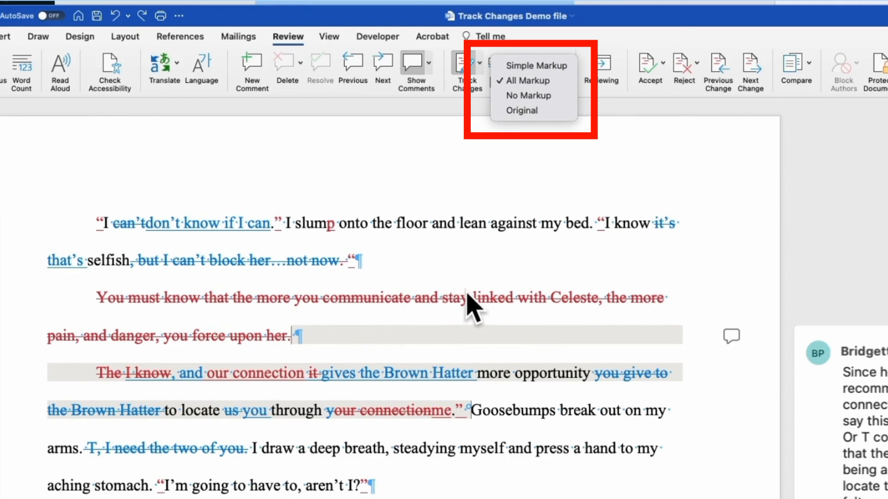
click(549, 67)
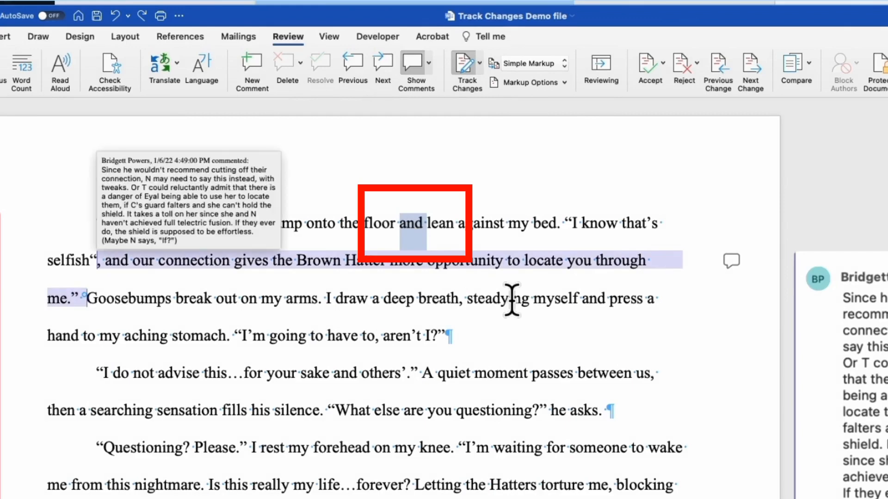
key(BackSpace)
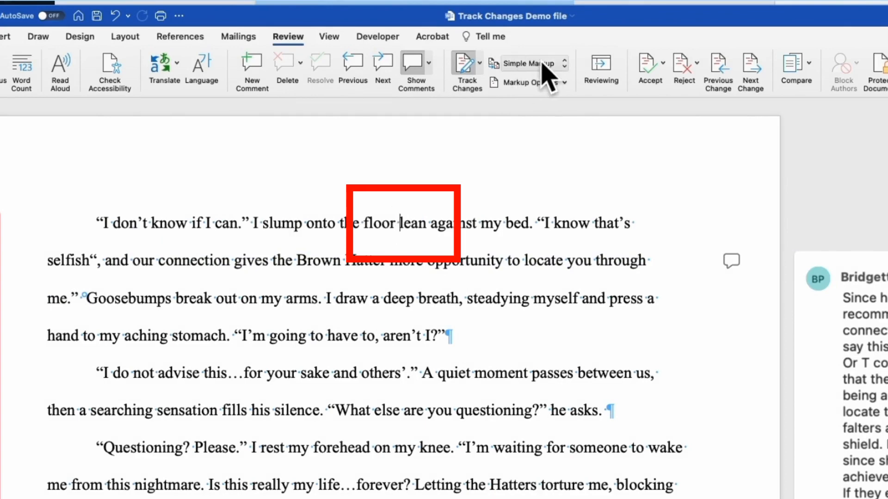
click(558, 65)
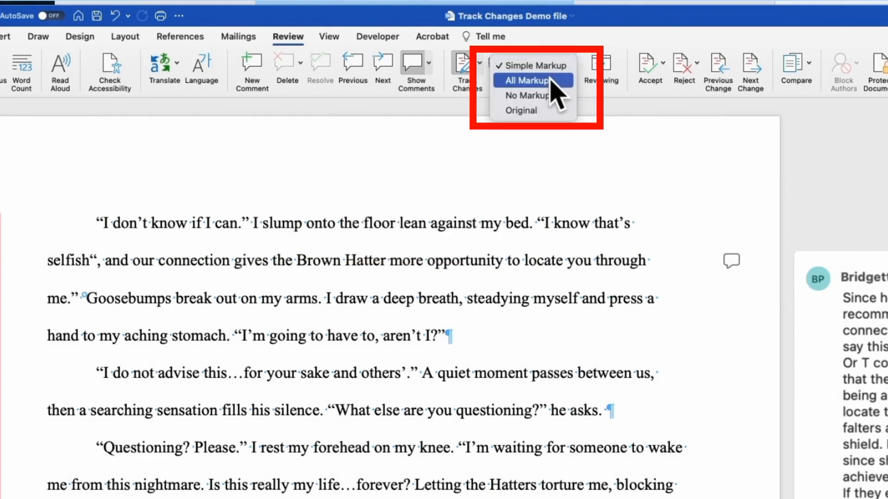
click(550, 80)
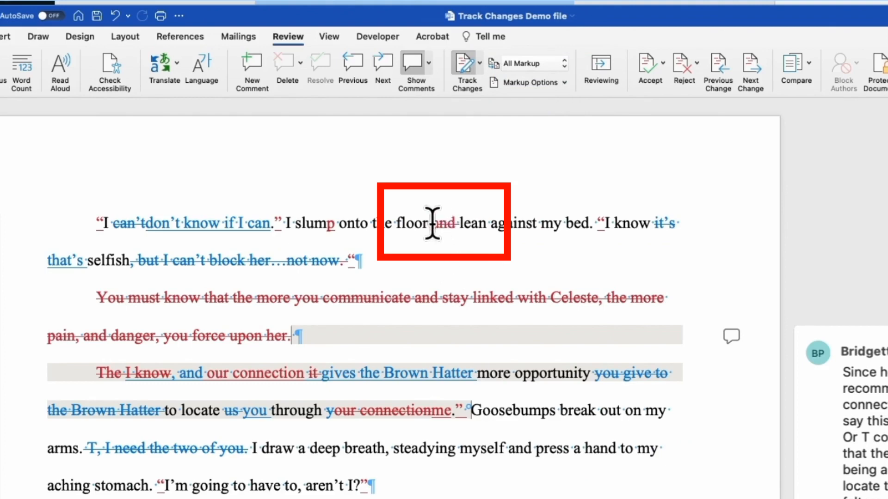
Step: Switch the review display to Simple Markup and look over the text, change bar and comment
click(567, 65)
click(531, 48)
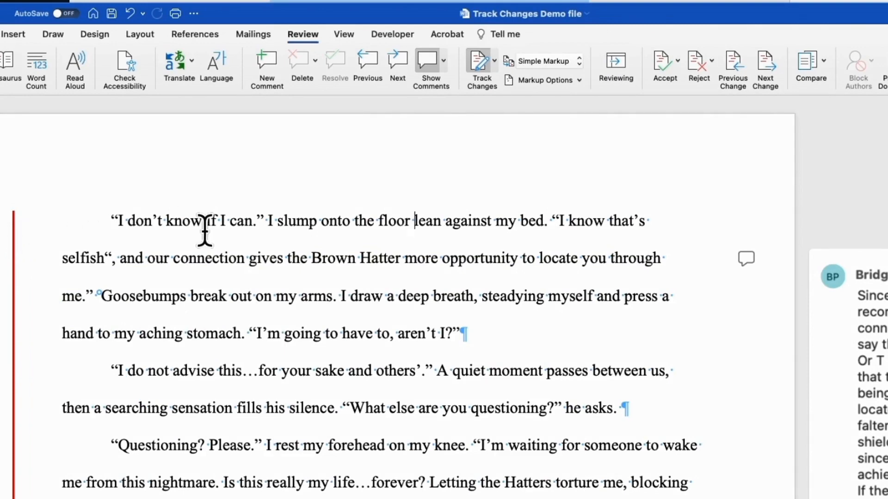
scroll(205, 231, down, 10)
scroll(205, 239, down, 3)
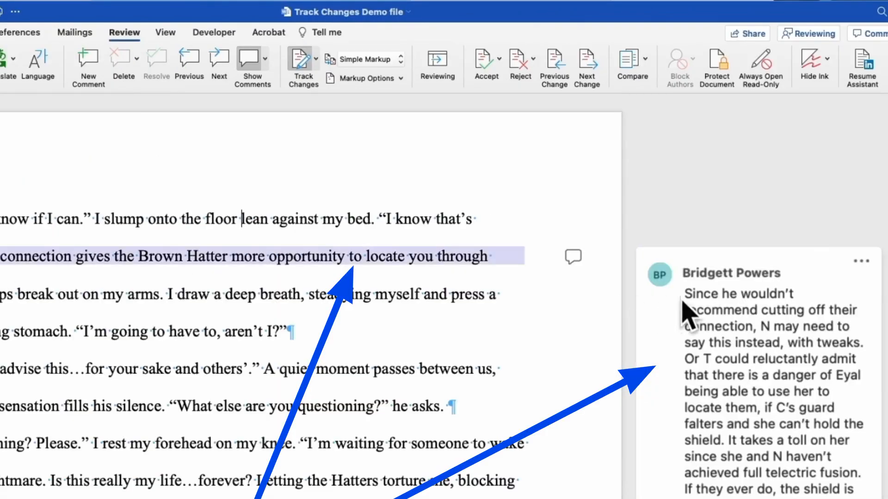
Step: Switch the review display to No Markup and read through the clean text to the document's end and back
click(370, 60)
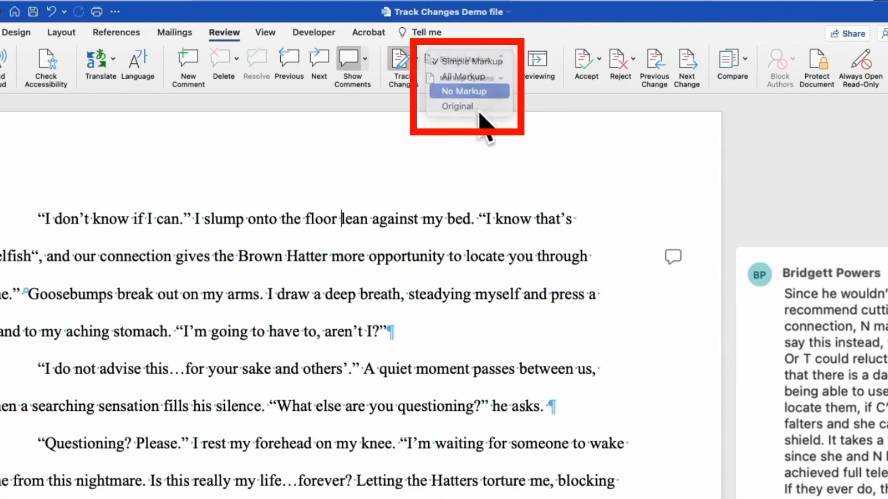
click(483, 91)
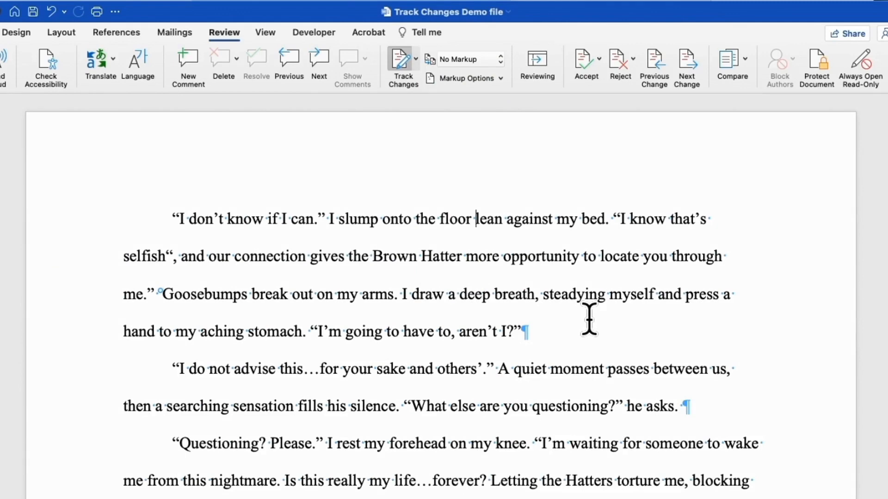
scroll(589, 319, down, 10)
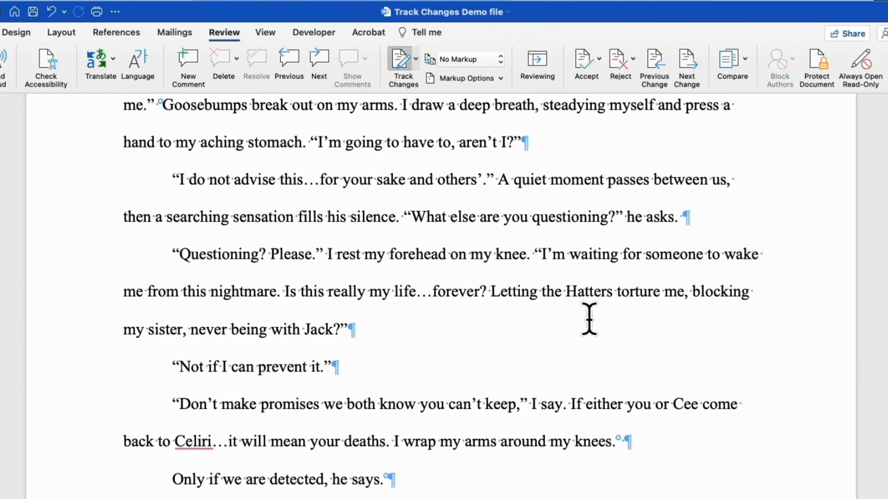
scroll(590, 319, up, 5)
scroll(589, 319, down, 14)
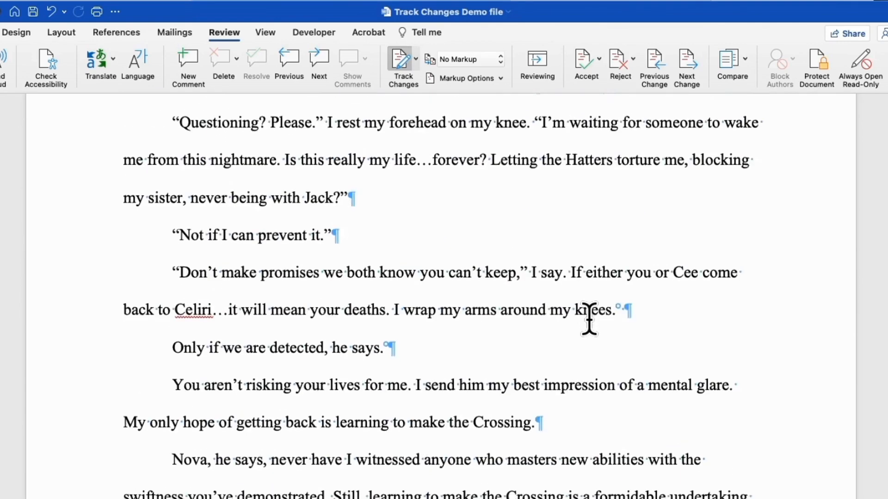
scroll(590, 319, down, 6)
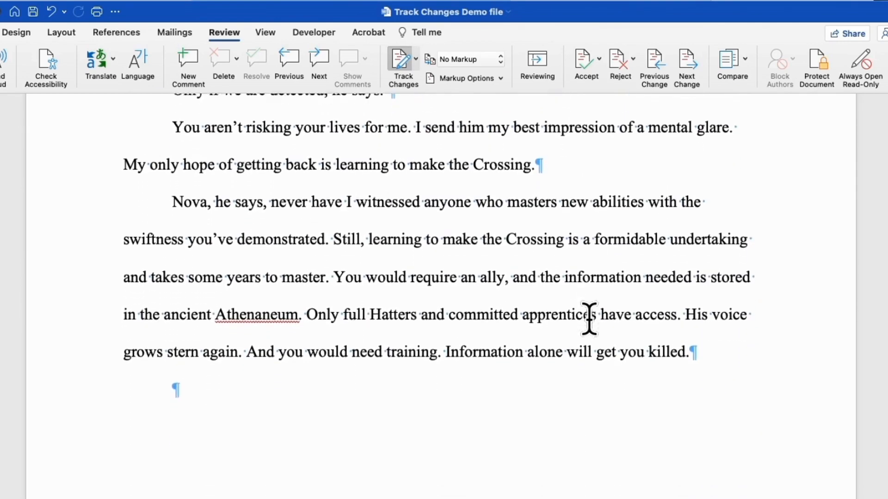
scroll(589, 319, up, 15)
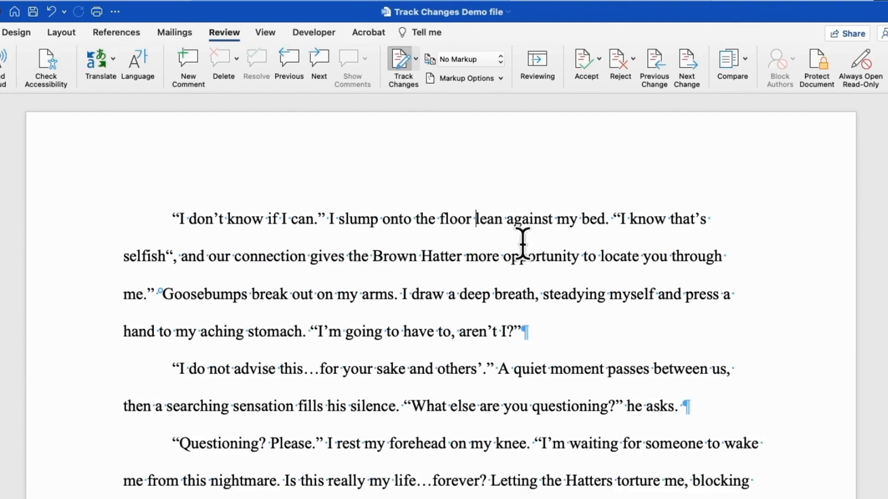
Step: Compare the document in All Markup and No Markup, leaving the review display on No Markup
click(498, 59)
click(486, 43)
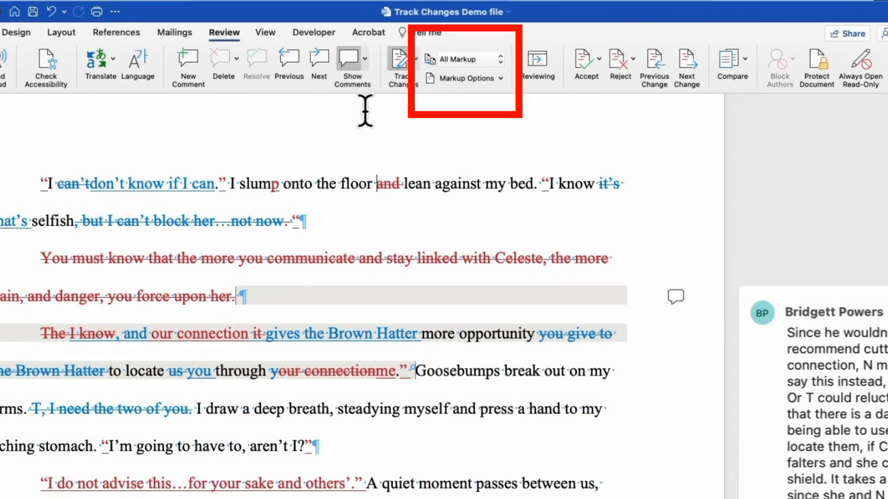
click(492, 61)
click(488, 78)
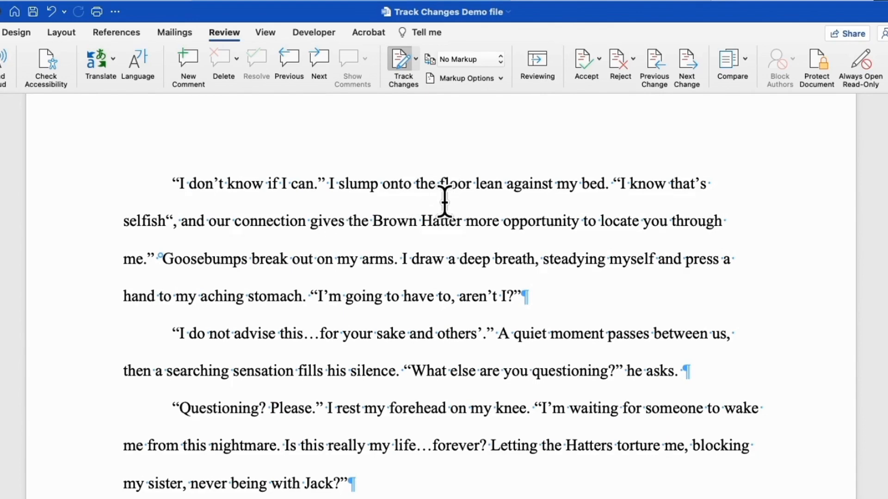
Step: Switch the review display to Original to view the unedited text, and return it to No Markup
click(480, 59)
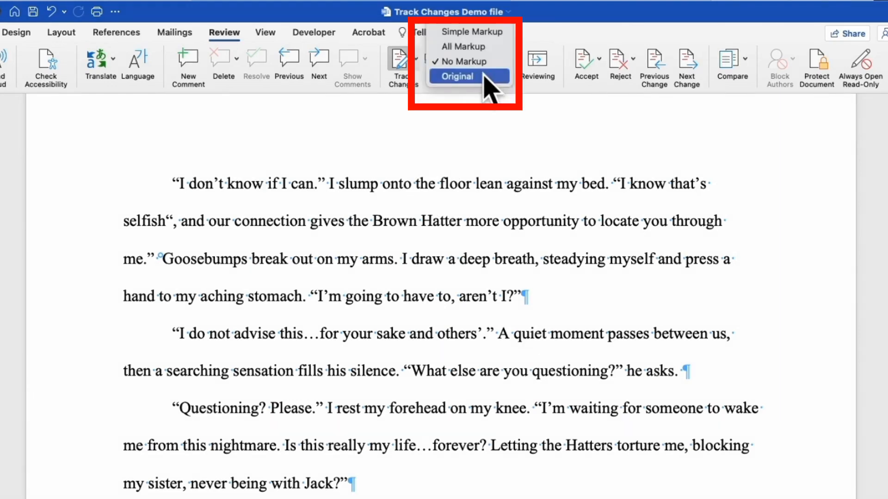
click(483, 76)
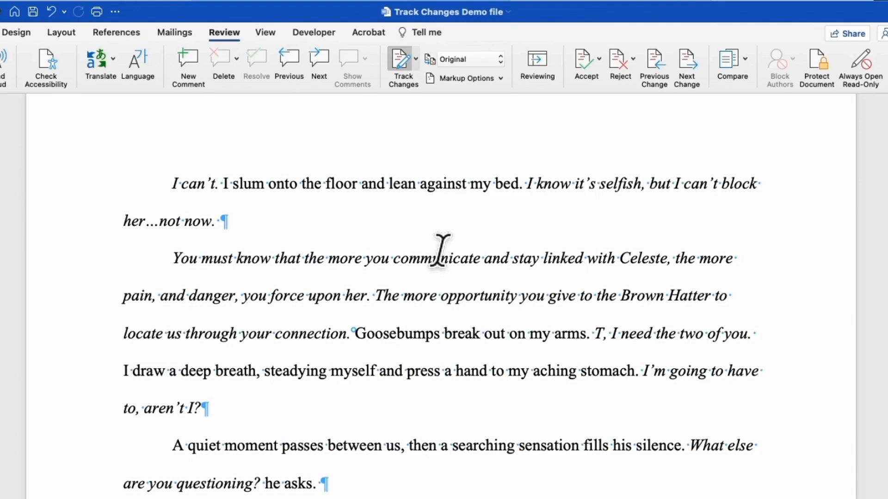
scroll(438, 252, up, 1)
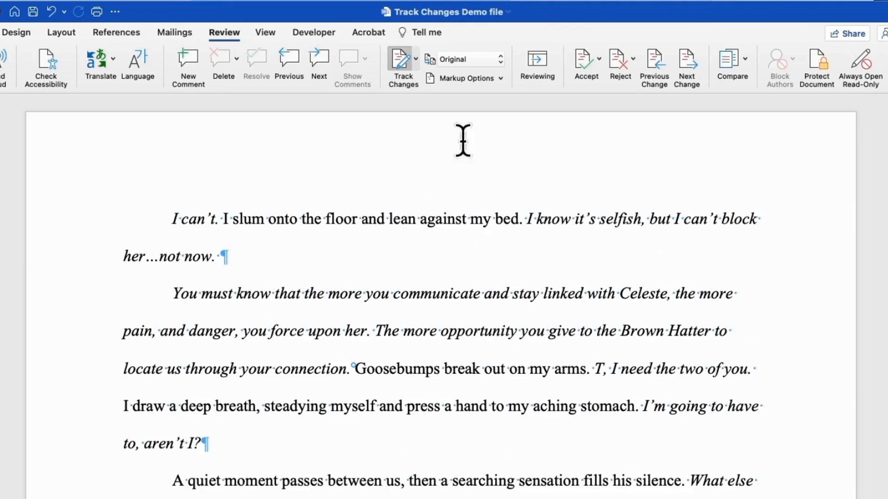
click(501, 59)
click(460, 44)
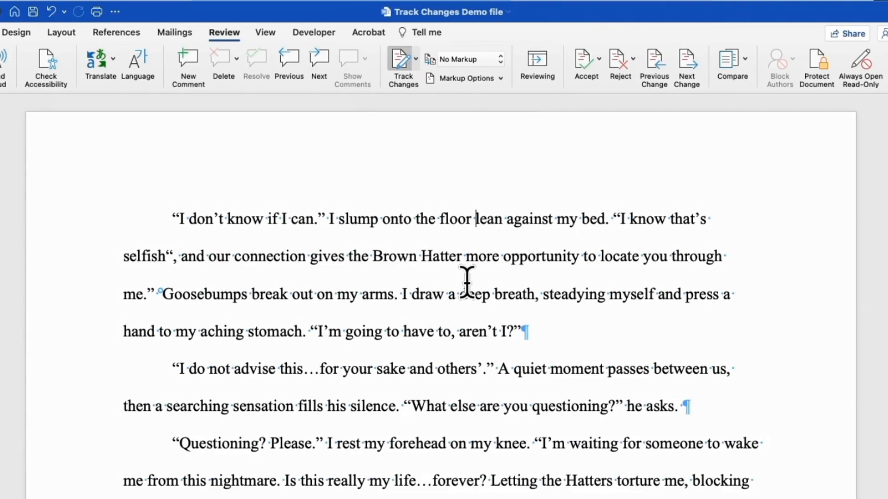
Step: Switch the review display to All Markup and look over the reviewers' coloured insertions and deletions in the opening paragraphs
click(501, 59)
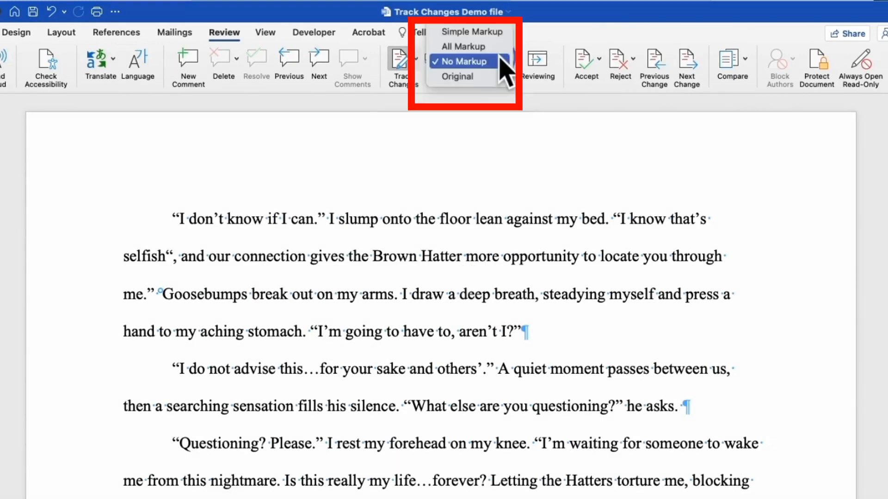
click(473, 46)
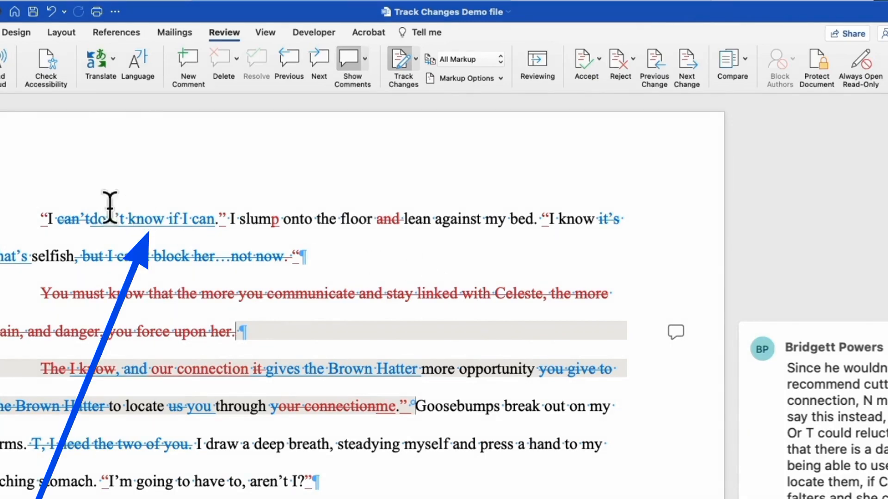
mouse_move(240, 258)
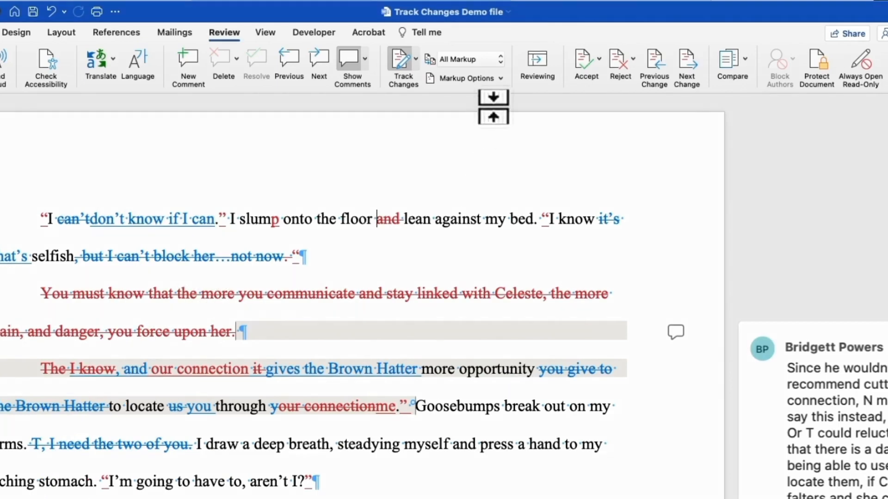
Step: Hide the second listed reviewer's markup to view only the other reviewer's changes, and show all reviewers again
click(502, 78)
mouse_move(479, 166)
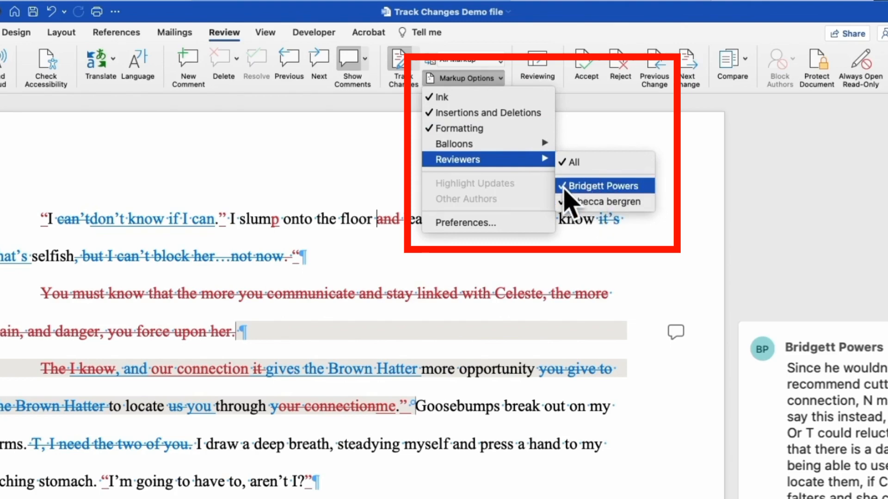
click(598, 204)
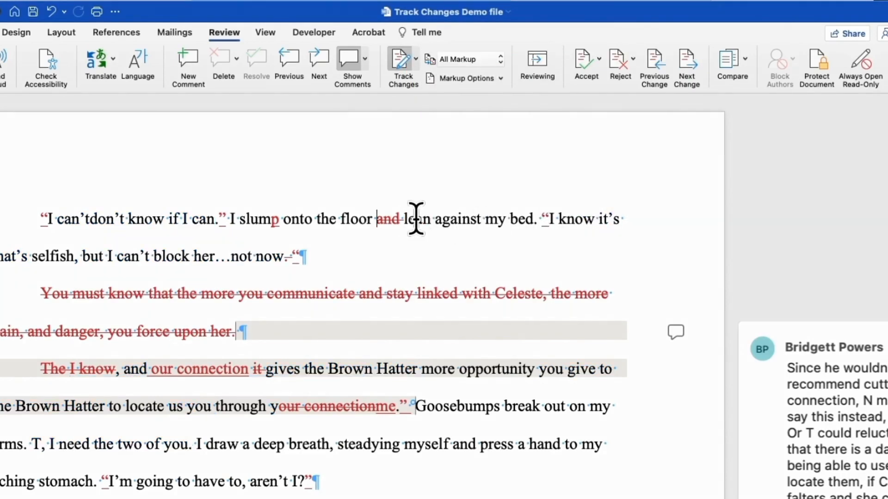
scroll(416, 218, down, 1)
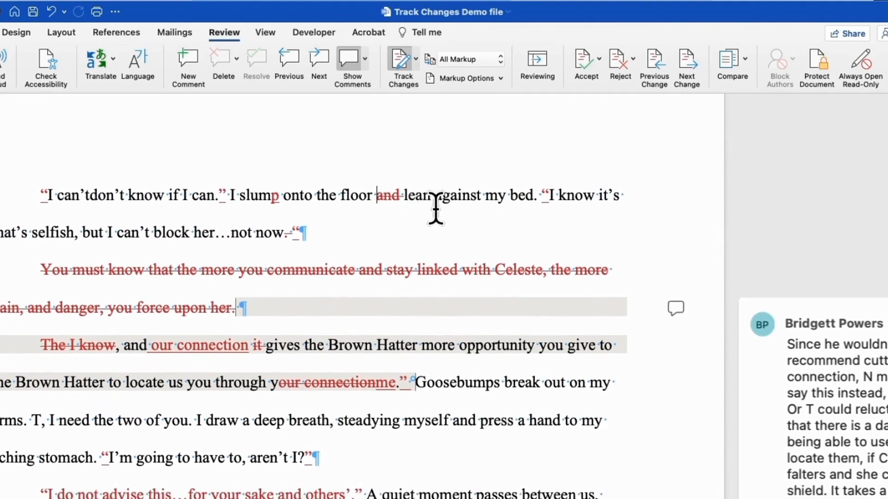
click(497, 78)
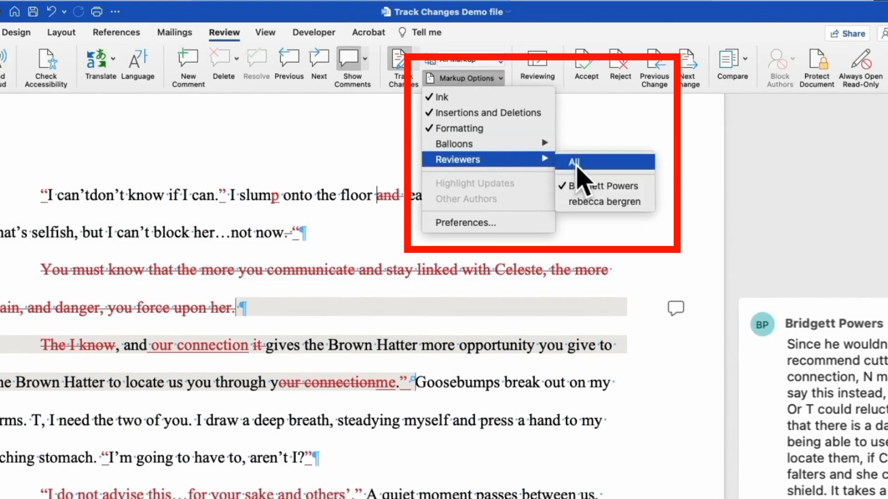
click(573, 165)
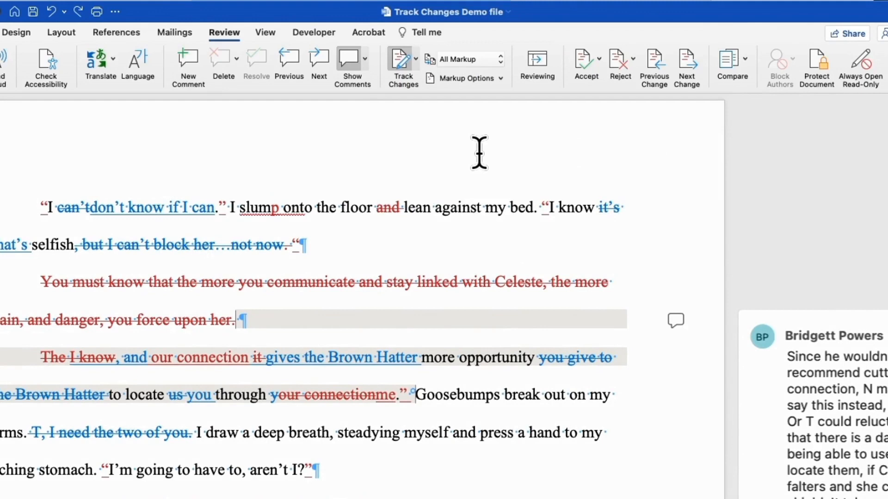
Step: Turn off the Insertions and Deletions markup to view the text without it, and turn it back on
click(503, 78)
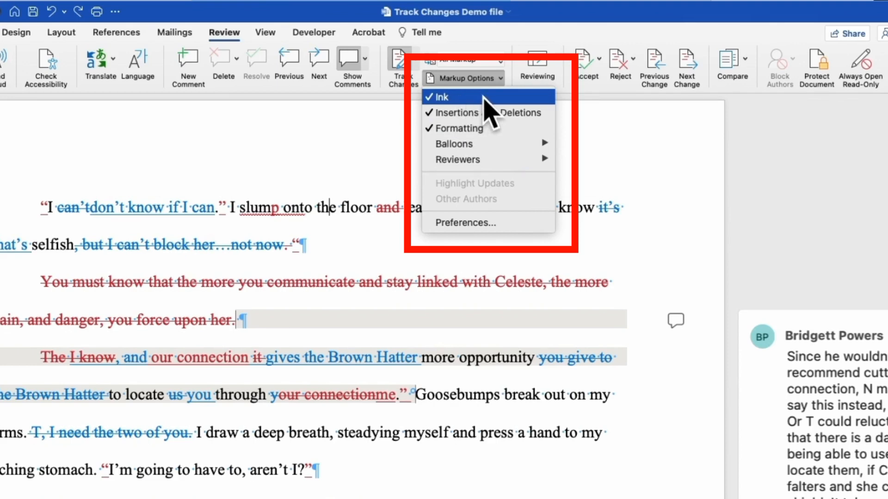
click(502, 114)
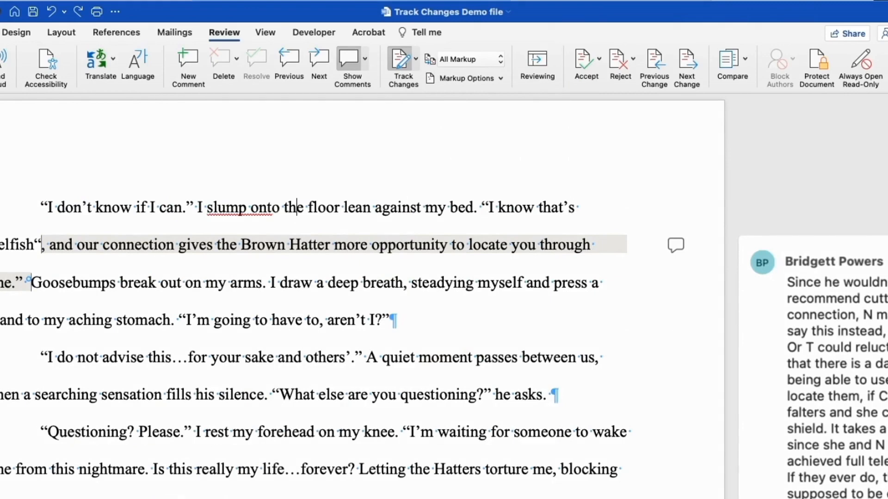
click(497, 79)
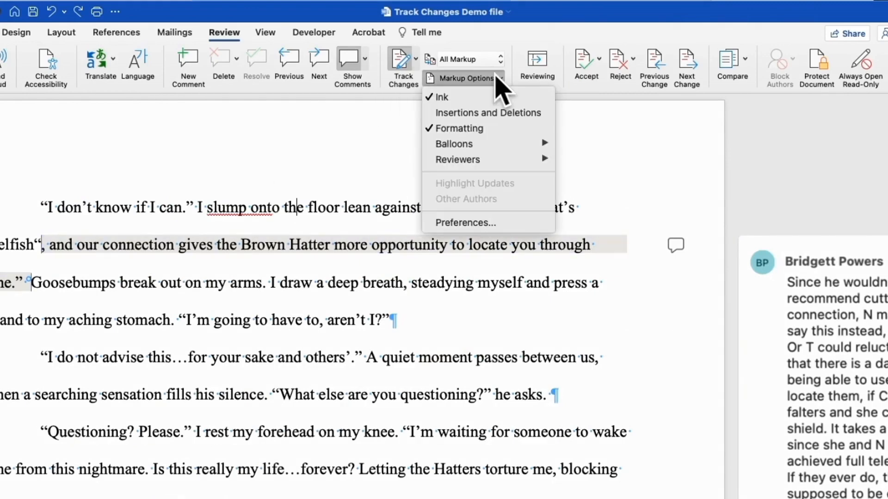
click(476, 114)
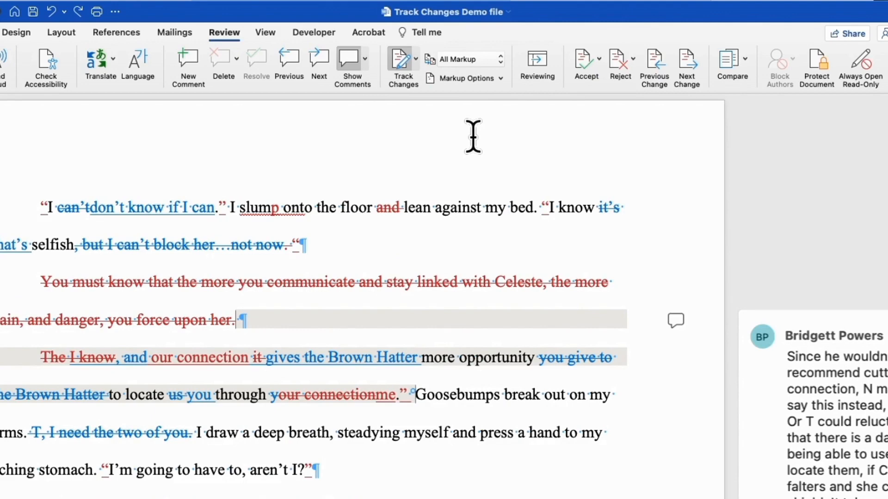
Step: Set the balloons option to Show Revisions in Balloons and examine how the first paragraph's changes are listed beside the text
click(481, 79)
mouse_move(478, 141)
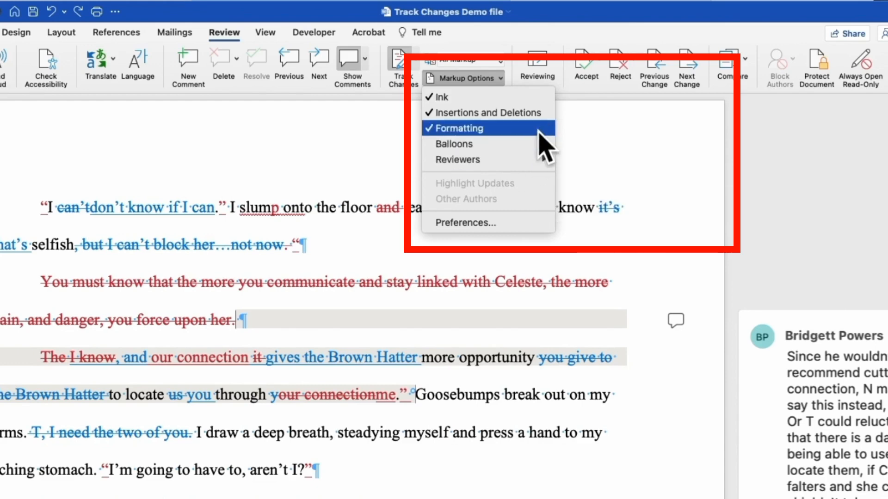
mouse_move(541, 153)
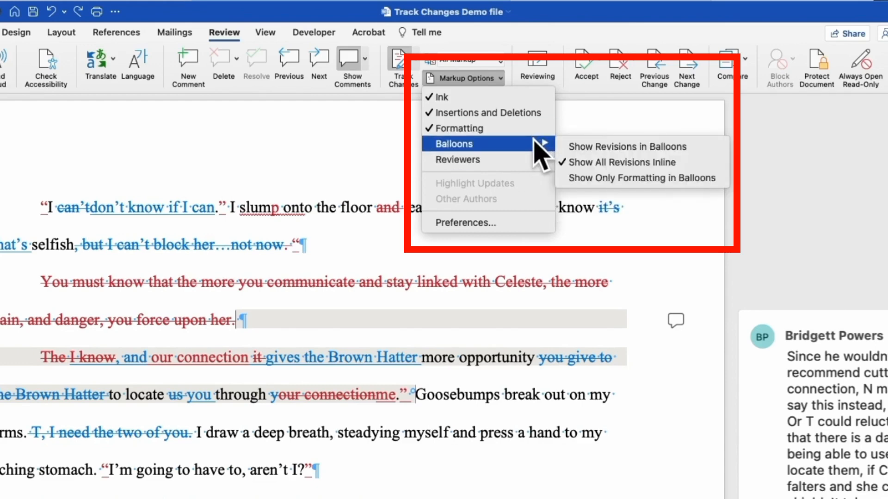
click(591, 146)
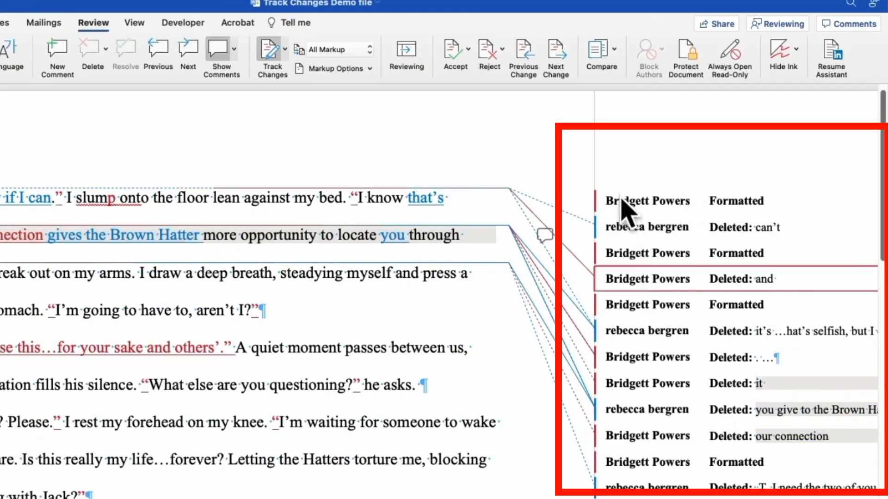
mouse_move(679, 210)
click(689, 224)
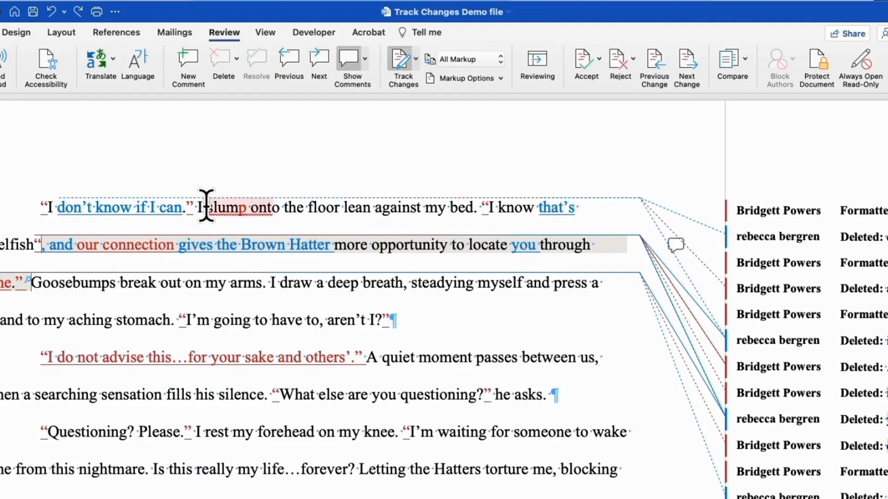
mouse_move(53, 205)
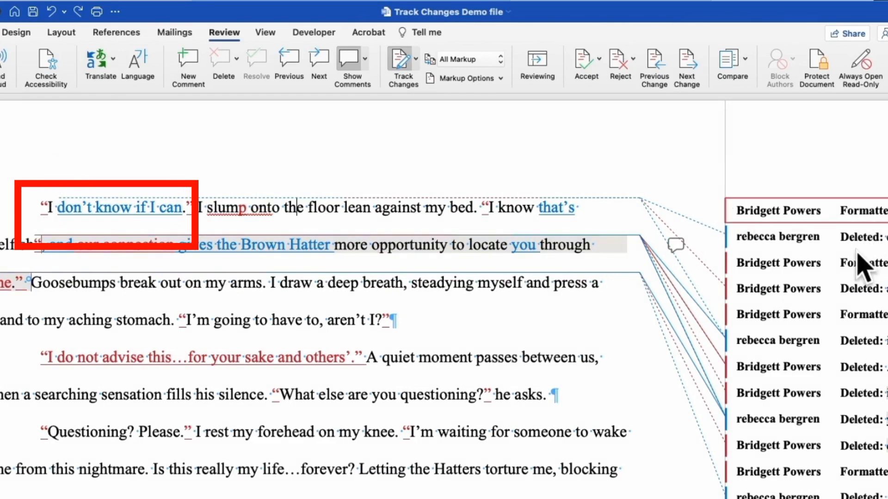
Step: Look through the formatting and deletion balloons down to the document's end and back up
scroll(597, 298, down, 3)
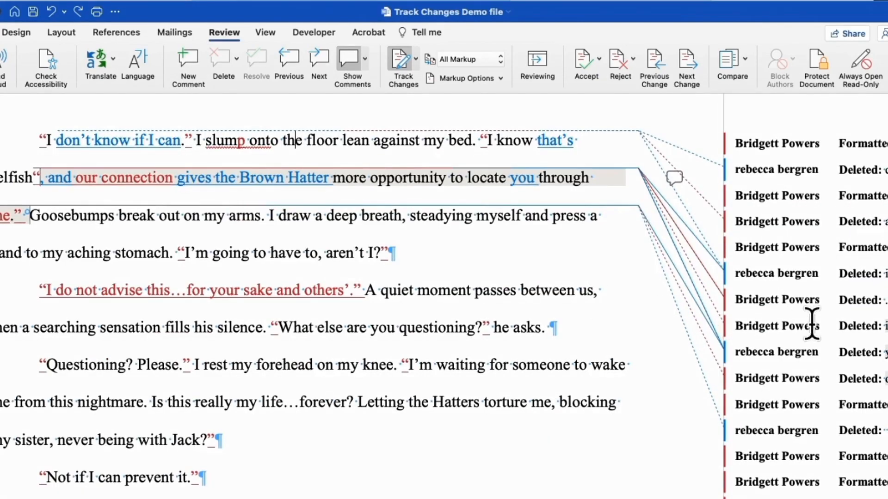
click(816, 339)
scroll(816, 340, up, 5)
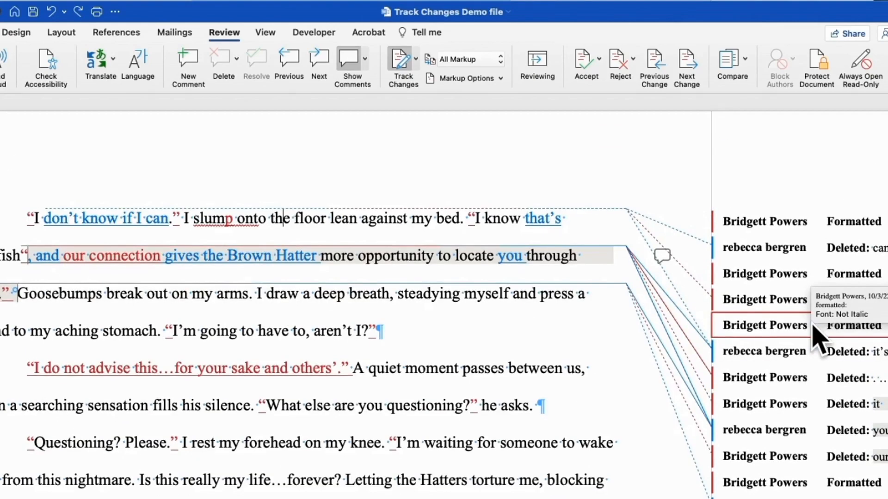
scroll(818, 340, down, 10)
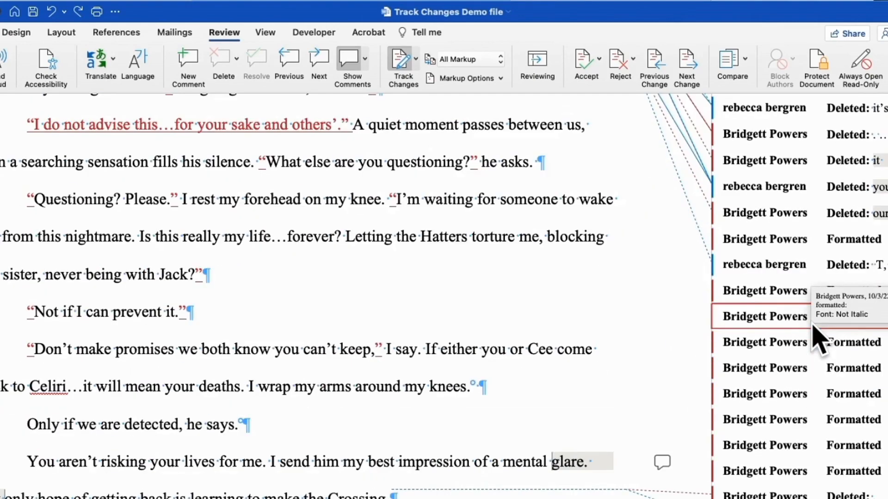
scroll(817, 341, down, 13)
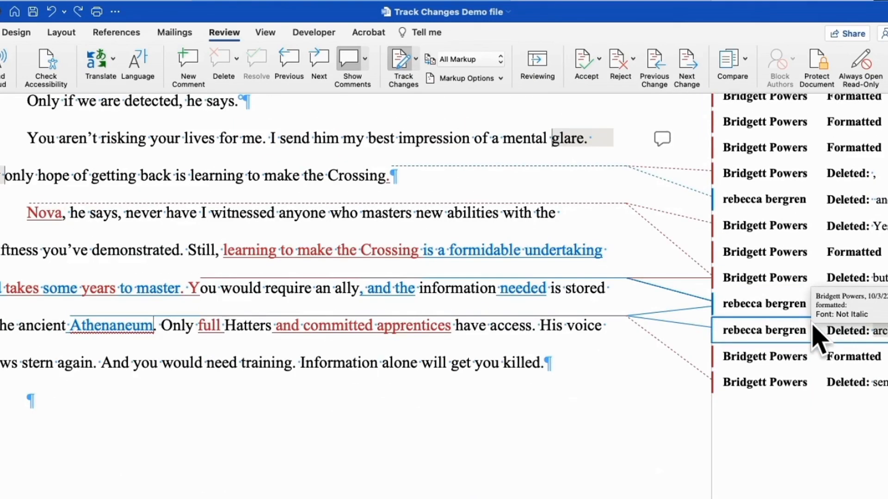
scroll(816, 340, down, 3)
scroll(591, 293, down, 1)
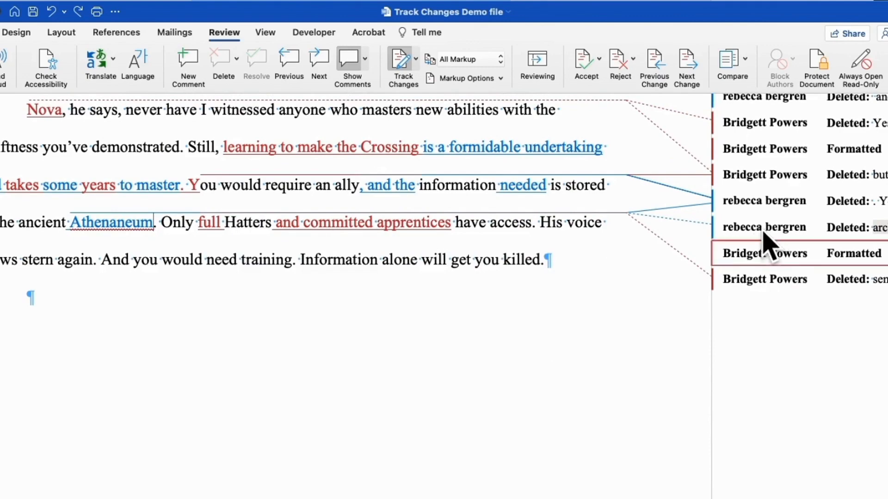
scroll(501, 199, up, 5)
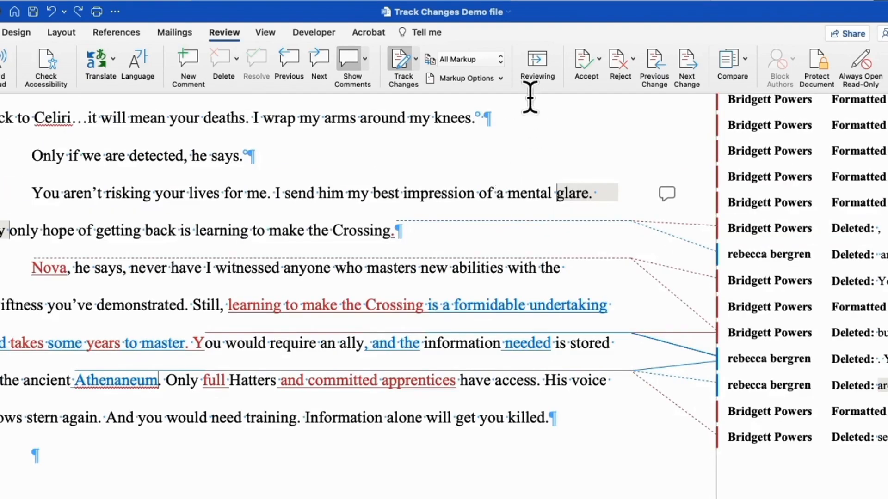
scroll(519, 97, up, 5)
scroll(509, 81, up, 5)
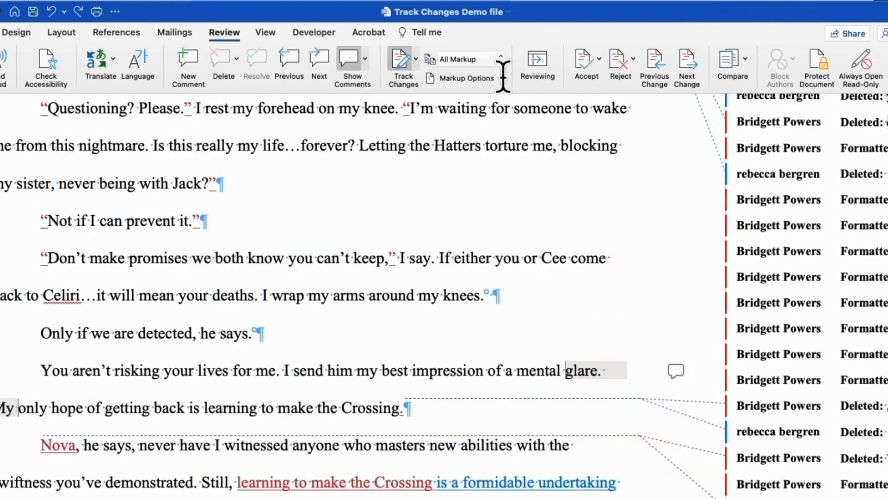
Step: Set the balloons option to Show All Revisions Inline
click(502, 79)
mouse_move(509, 151)
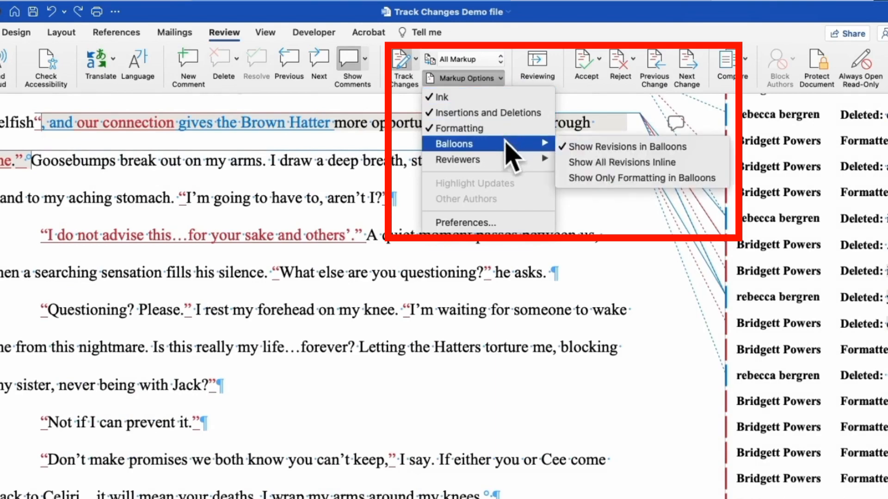
click(606, 166)
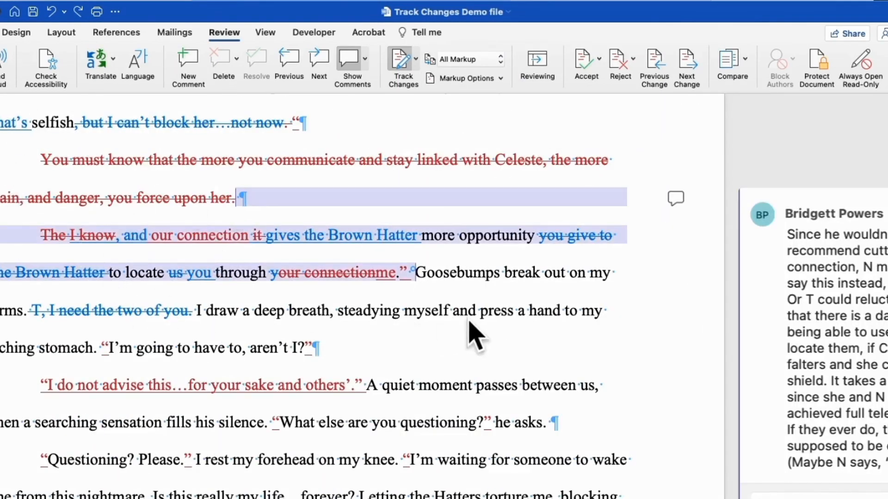
Step: Set the balloons option to Show Only Formatting in Balloons and look over the first page's markup and comment
click(494, 79)
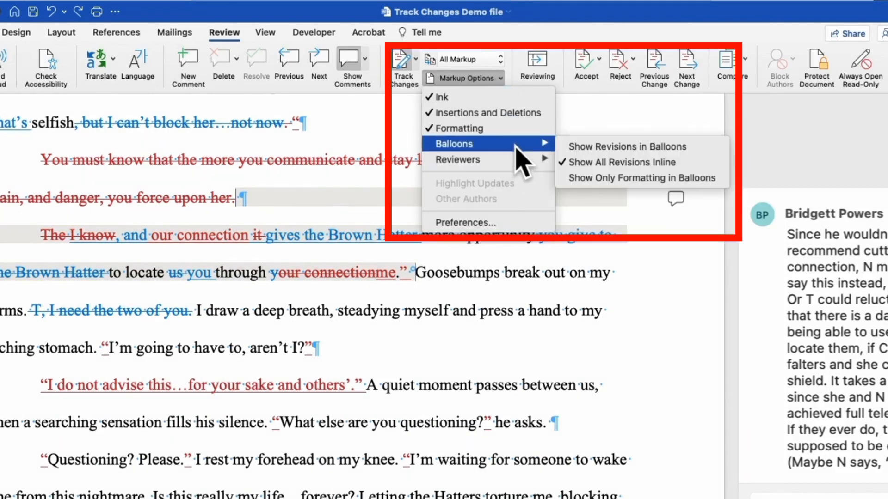
click(643, 178)
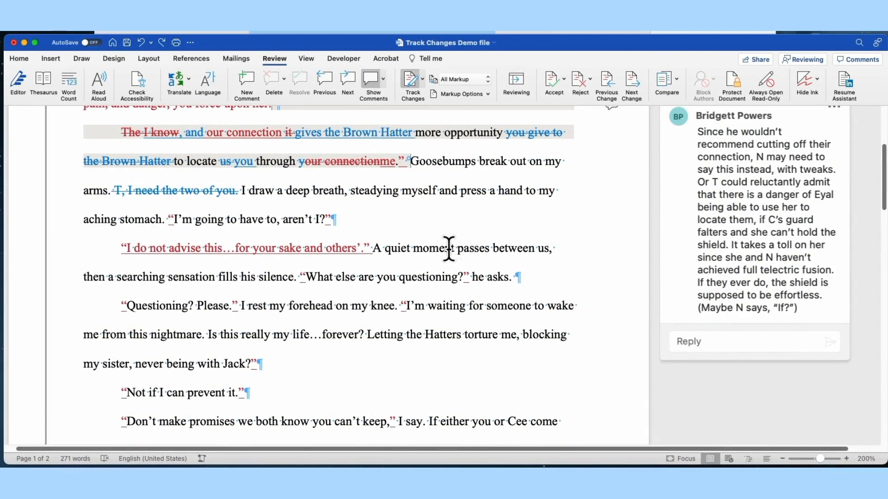
scroll(455, 250, up, 5)
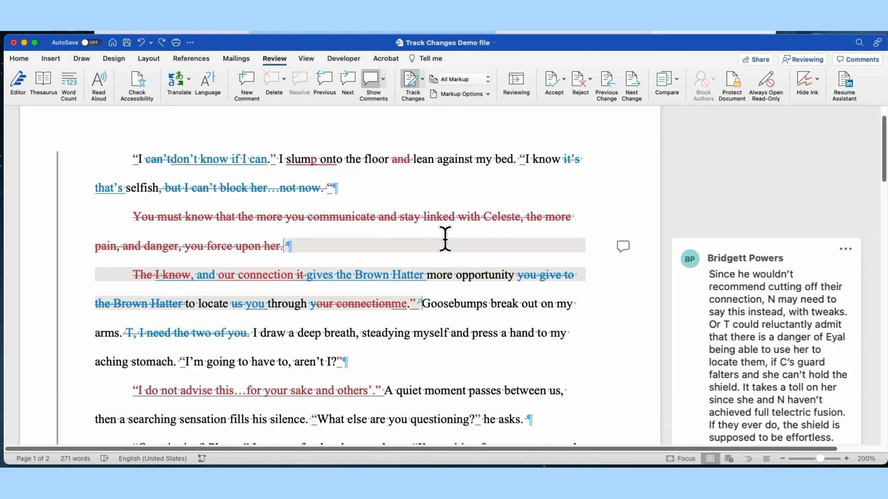
scroll(445, 239, down, 2)
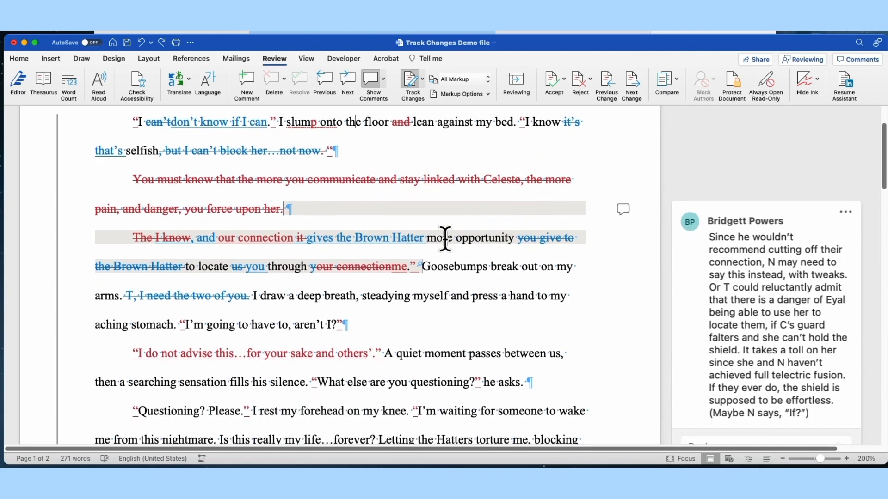
scroll(445, 239, down, 2)
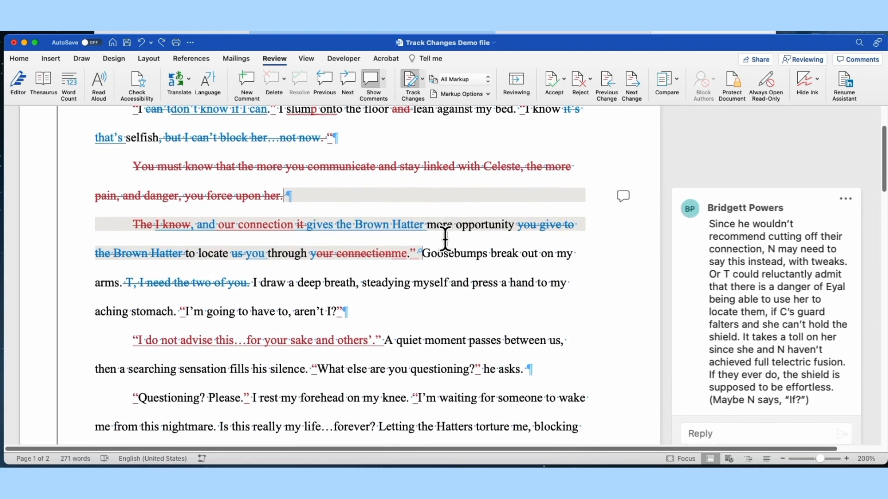
Step: Insert a tracked paragraph reading "A new paragraph goes here." after the line ending "I'm going to have to, aren't I?"
scroll(445, 239, down, 2)
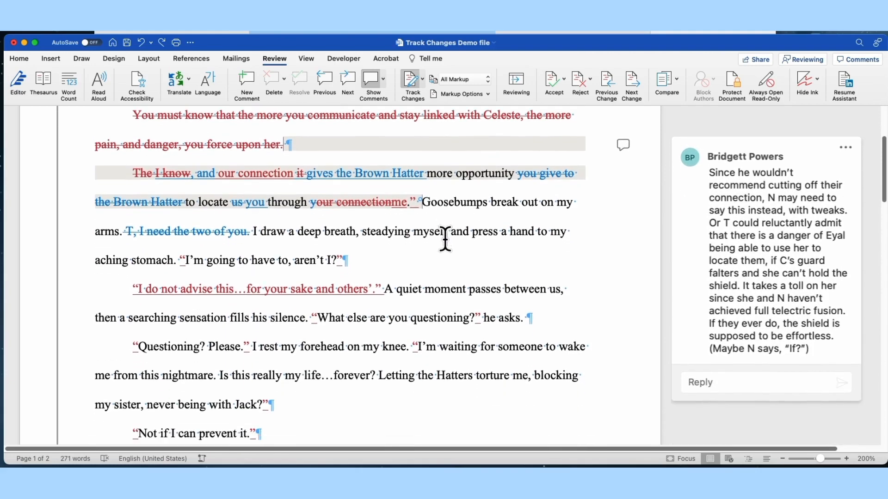
scroll(445, 239, down, 3)
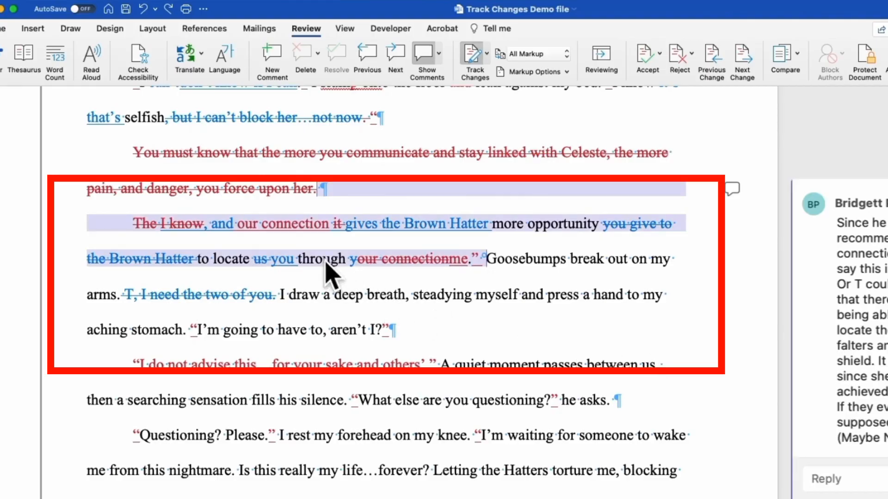
mouse_move(268, 227)
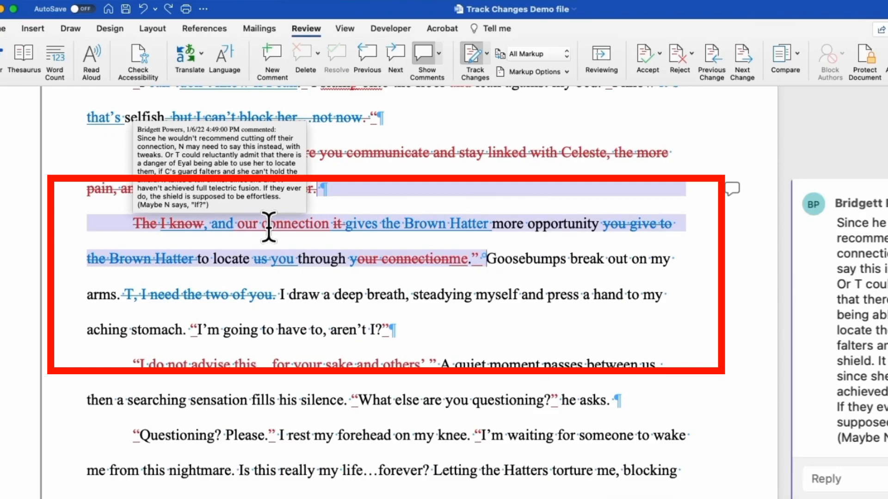
click(459, 329)
key(Return)
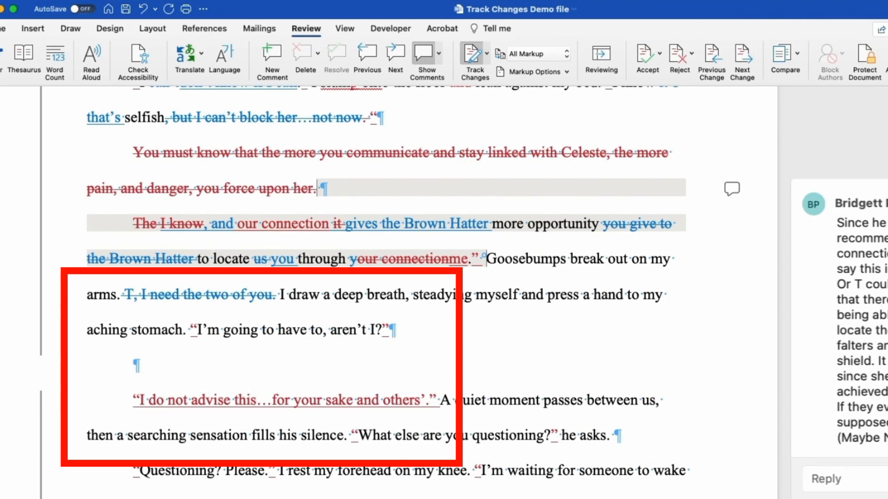
text(A new paragraph goes here.)
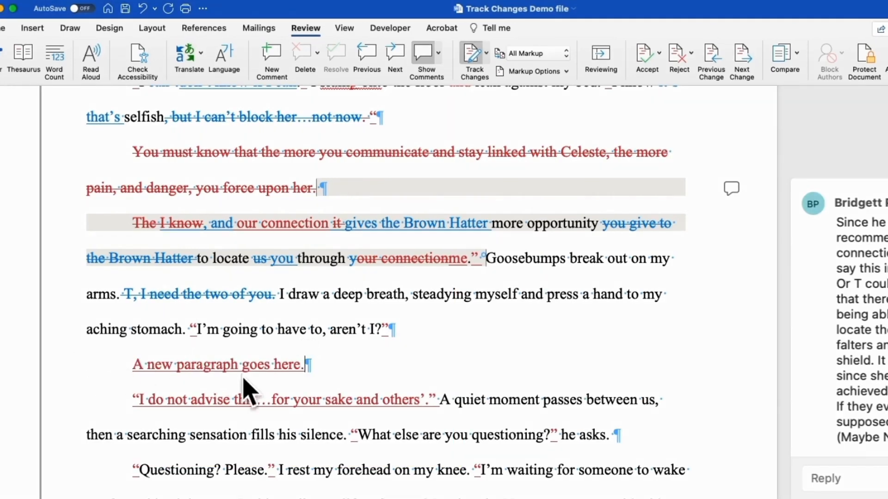
Step: Replace "goes" with "right" in the newly added paragraph
mouse_move(279, 366)
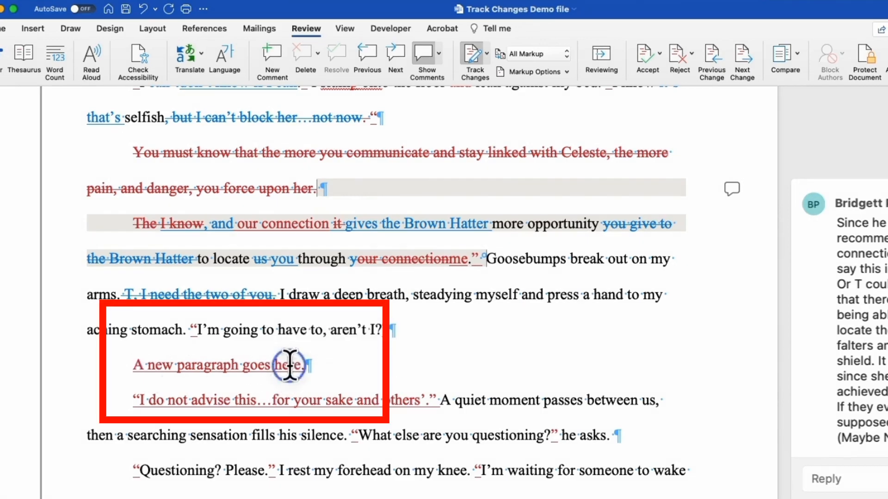
double_click(257, 364)
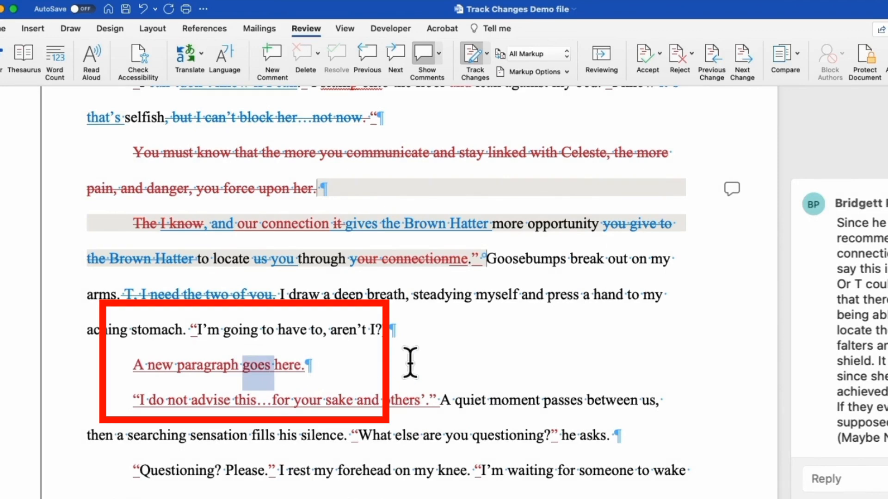
key(Delete)
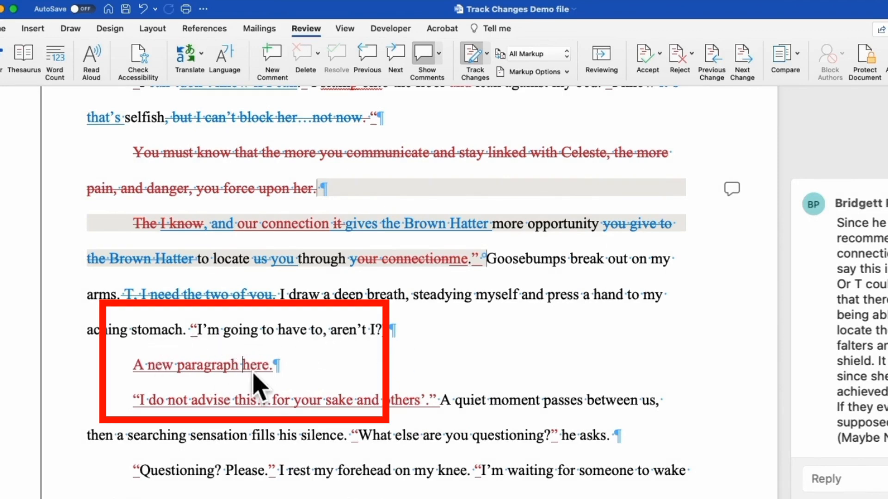
text(right)
Step: Try deleting another reviewer's inserted words "know if" from the document's first sentence, and undo the deletion
scroll(412, 359, up, 5)
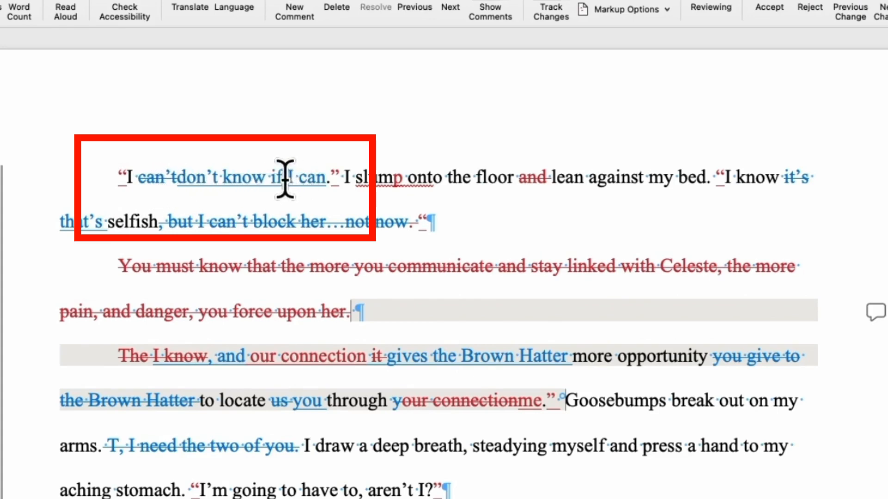
mouse_move(273, 185)
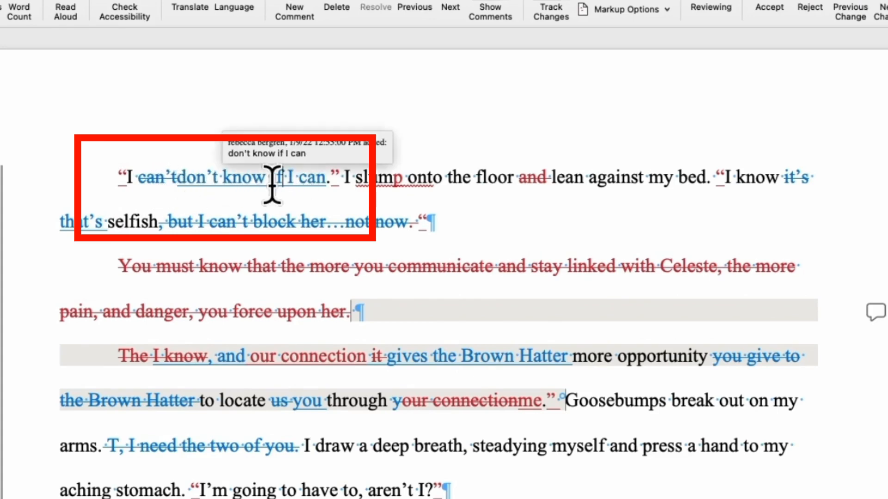
click(275, 178)
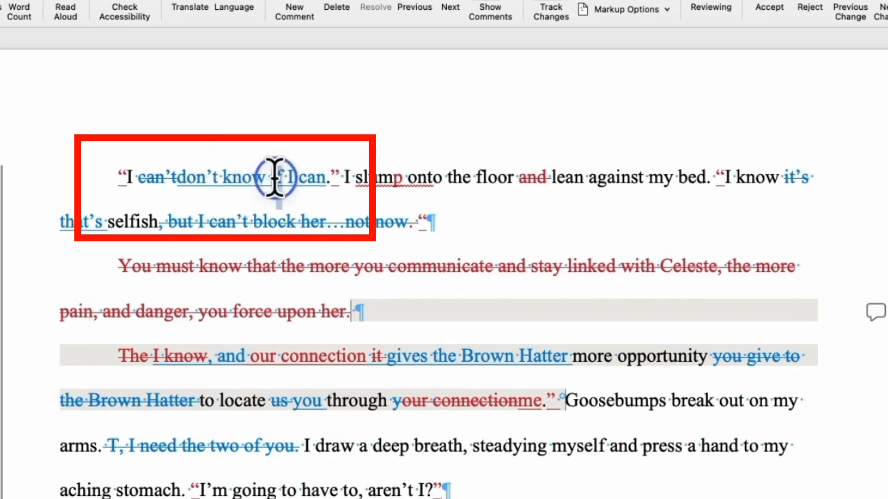
drag(275, 178, 224, 178)
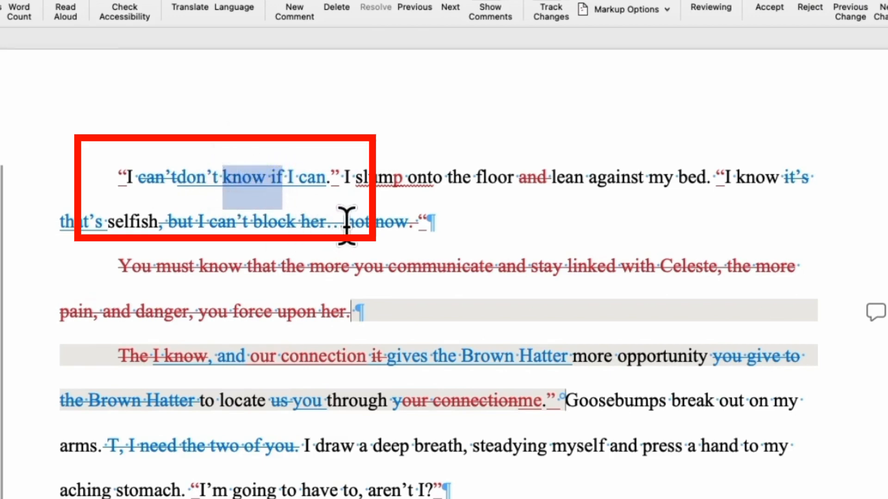
mouse_move(346, 227)
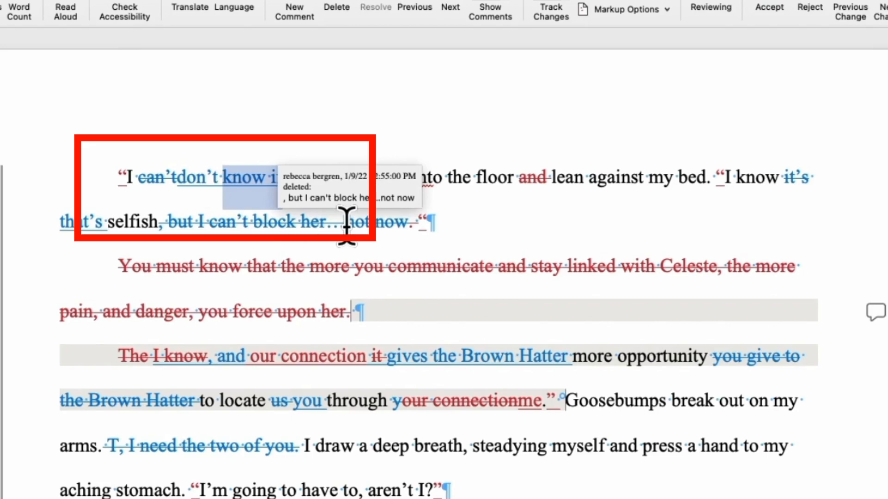
key(BackSpace)
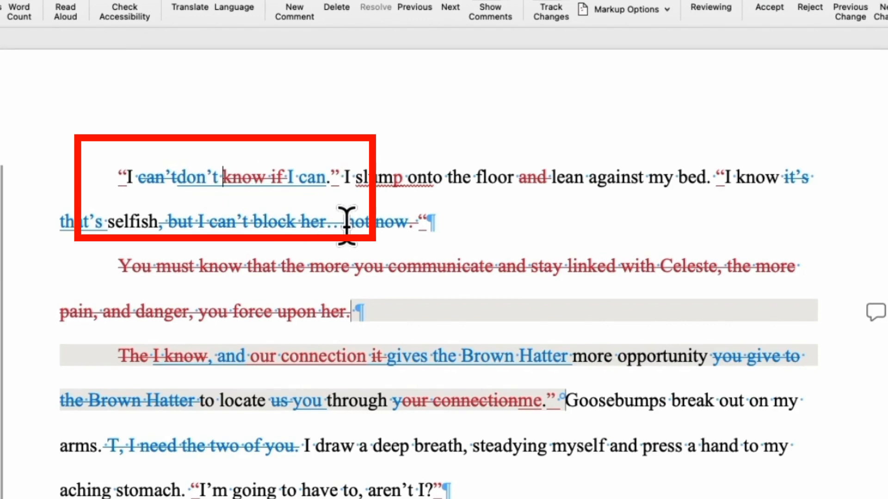
key(super+z)
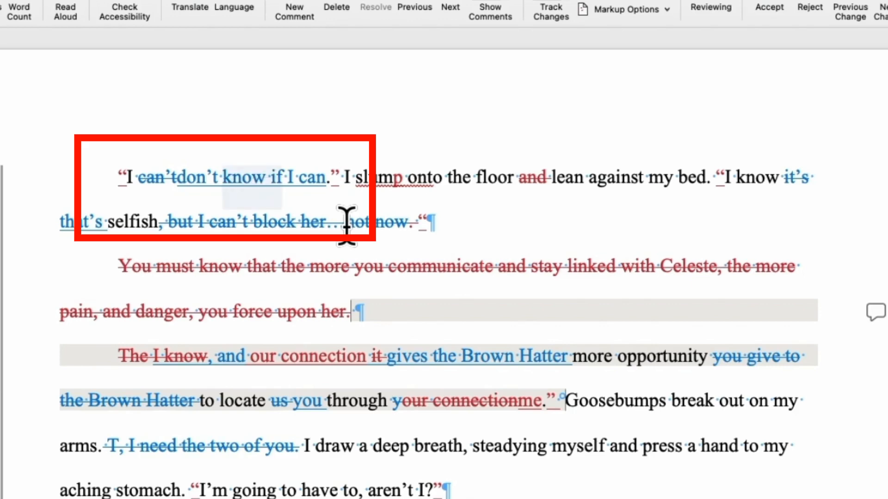
Step: Replace "know if" with "think" in the first sentence as a tracked change
click(285, 178)
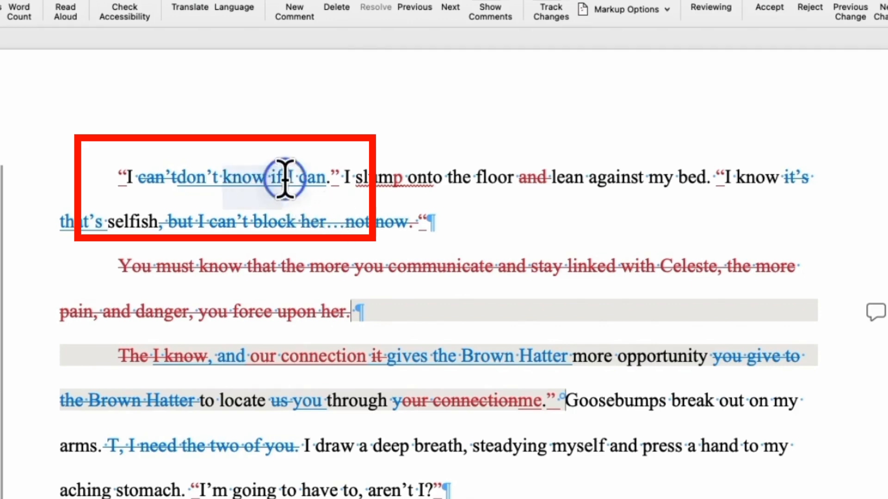
drag(285, 178, 230, 179)
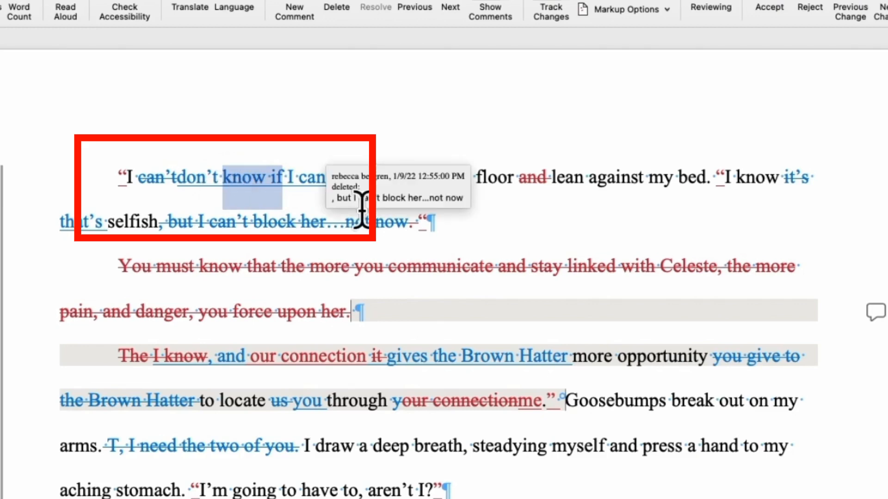
key(BackSpace)
text(think)
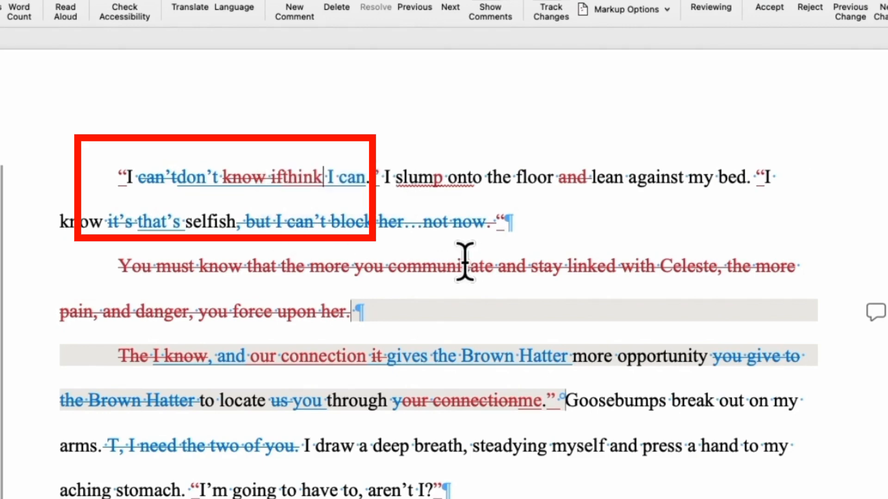
mouse_move(464, 261)
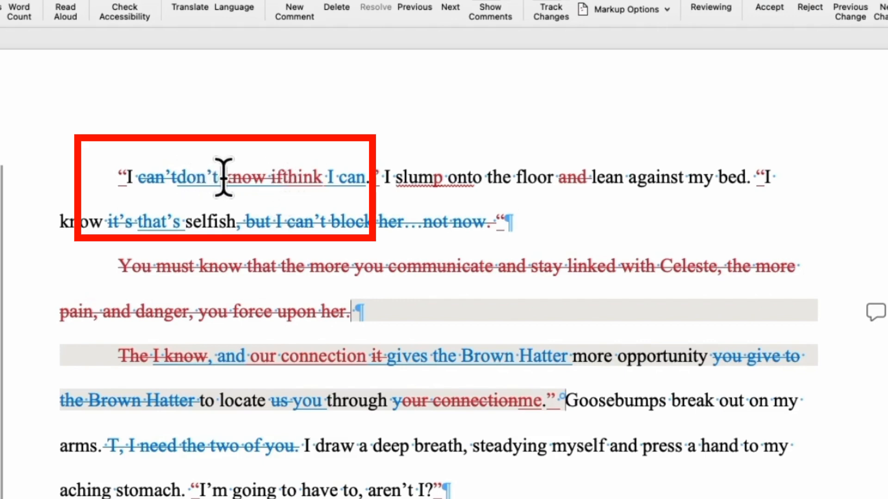
Step: Set the review display to No Markup and read the clean text from the edited first sentence to the document's end
double_click(303, 178)
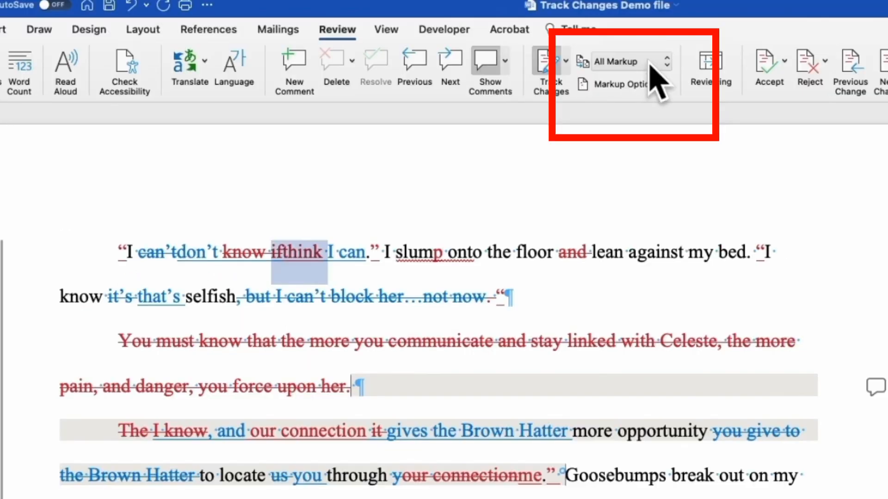
click(668, 63)
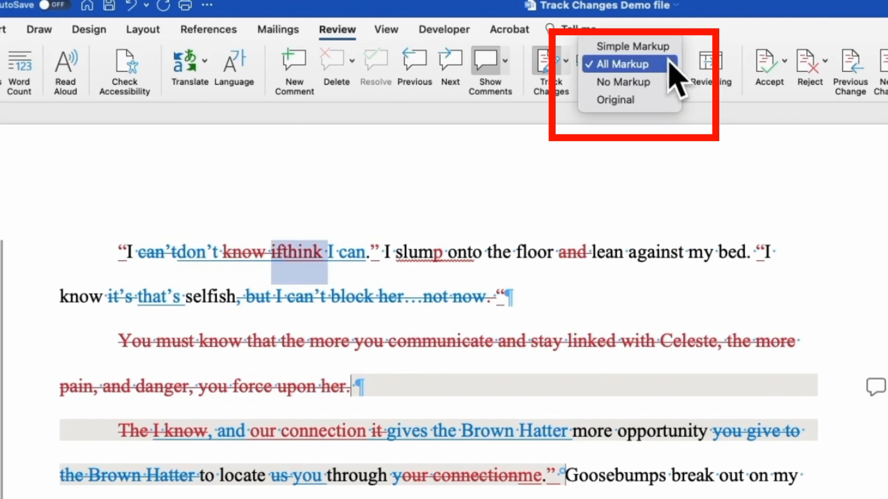
click(649, 81)
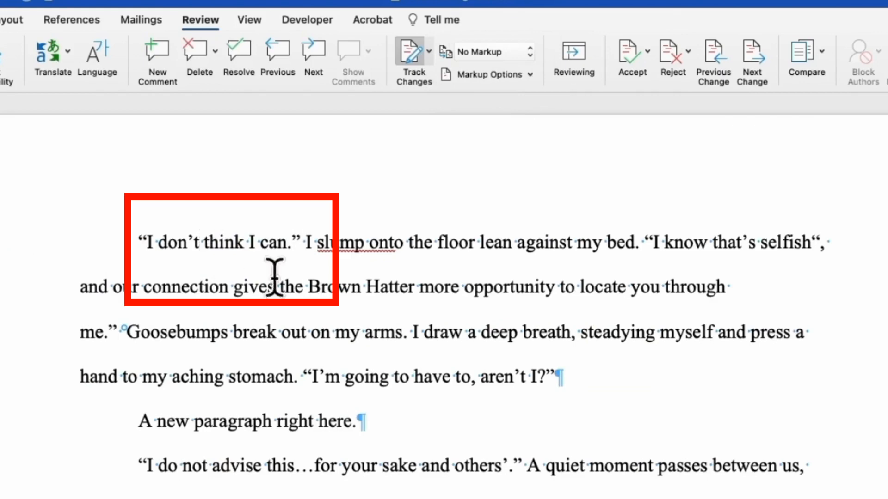
double_click(222, 242)
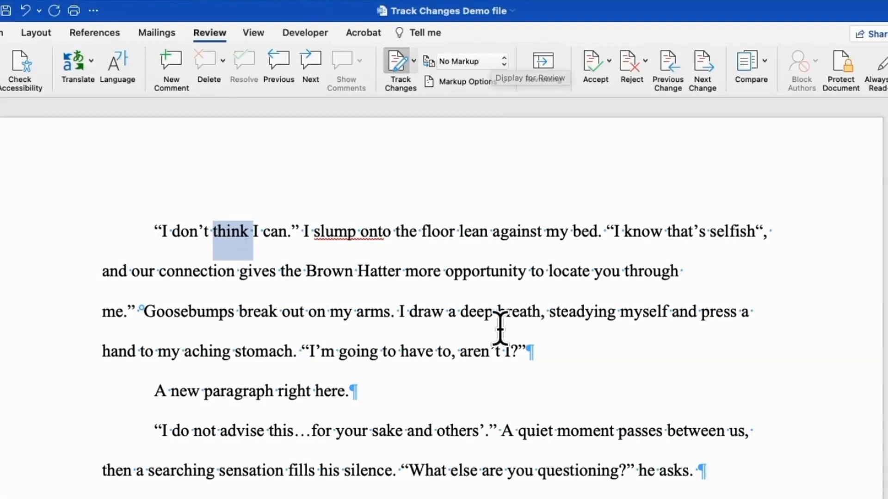
scroll(500, 327, down, 10)
scroll(499, 327, down, 6)
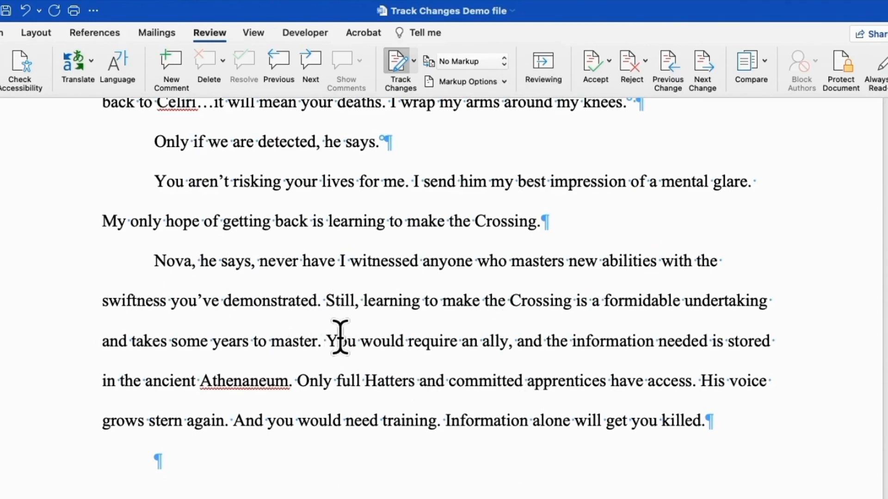
scroll(341, 337, down, 2)
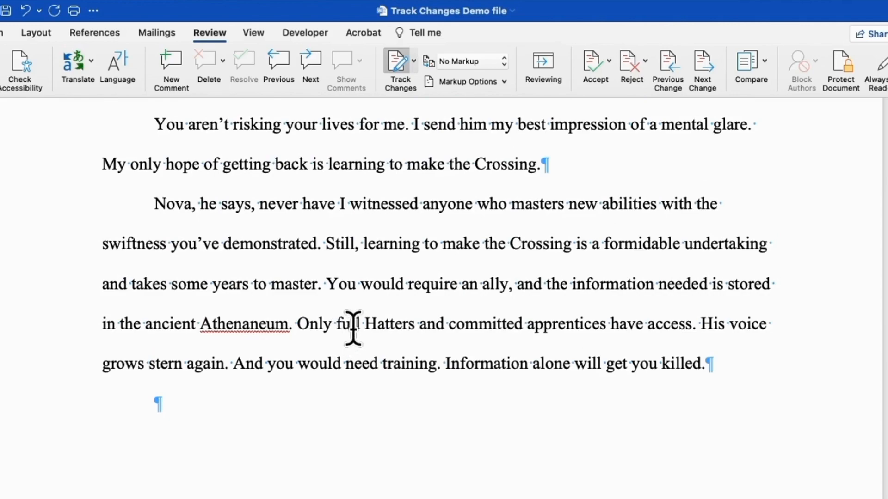
scroll(354, 326, up, 15)
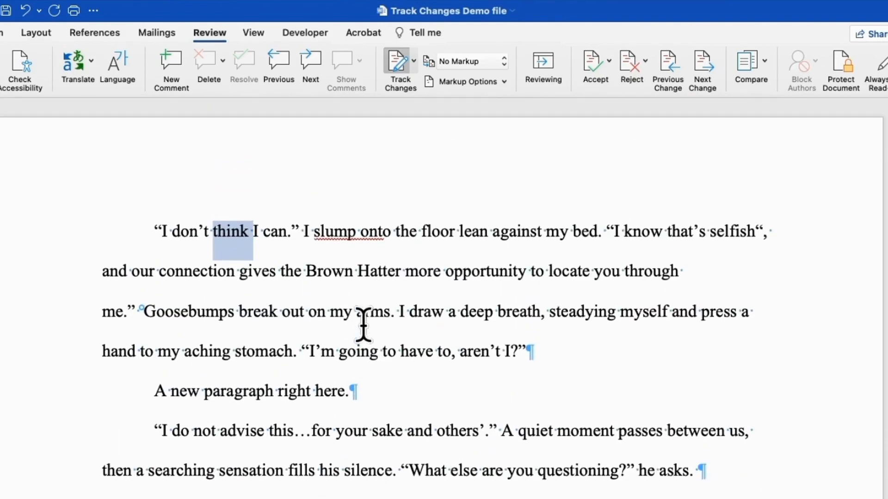
Step: Set the review display back to All Markup and check who made the changes in the first sentence
click(502, 61)
click(489, 47)
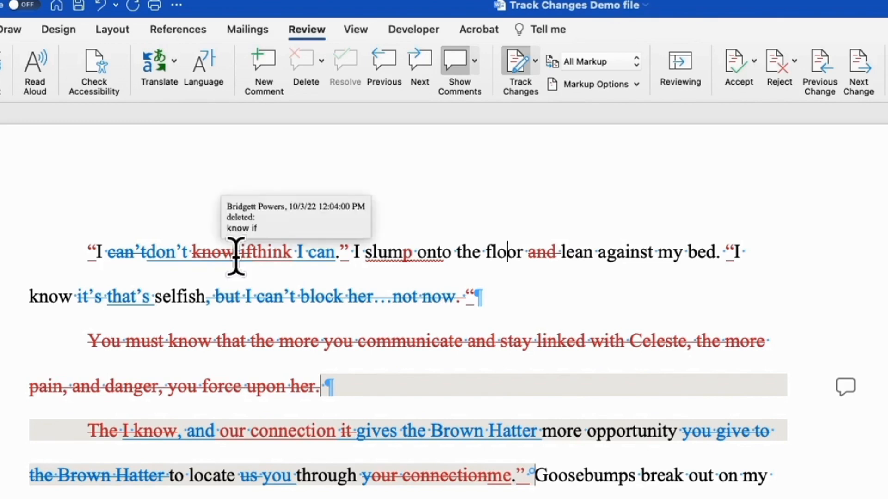
mouse_move(127, 254)
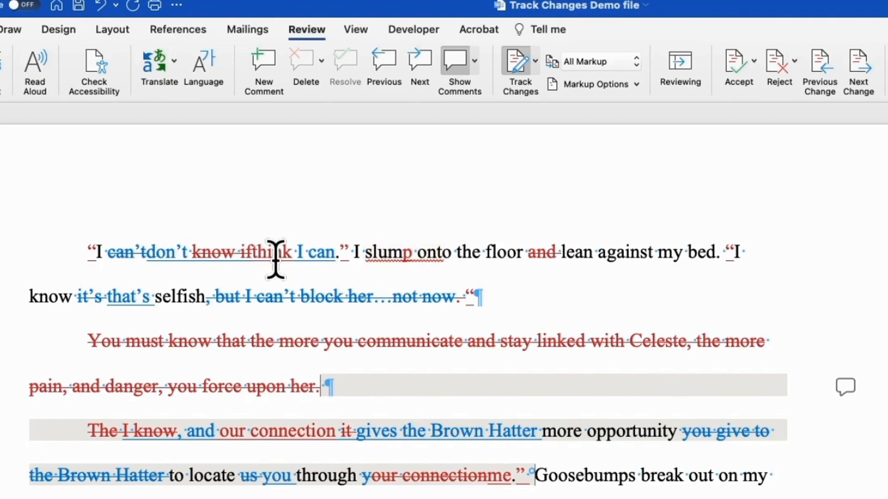
mouse_move(276, 253)
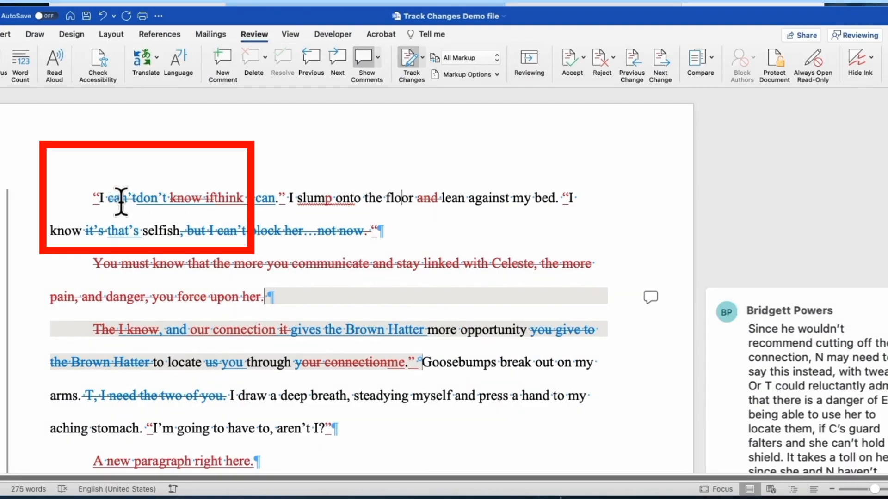
Step: Accept the tracked deletion of "can't" and reject the tracked insertion of "think" in the first sentence
right_click(114, 204)
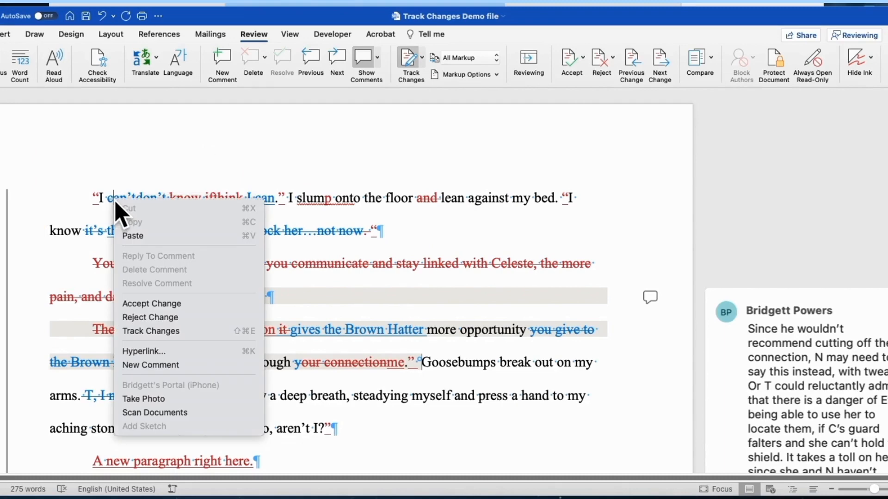
click(165, 306)
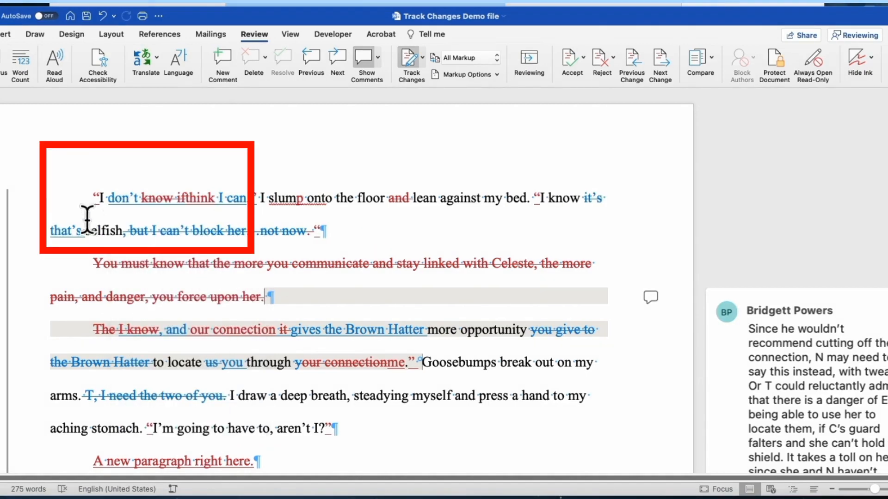
right_click(201, 200)
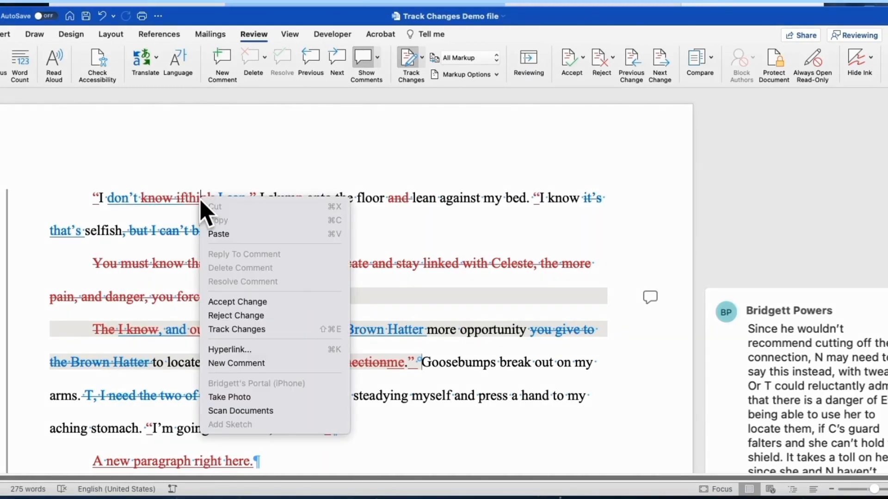
click(235, 316)
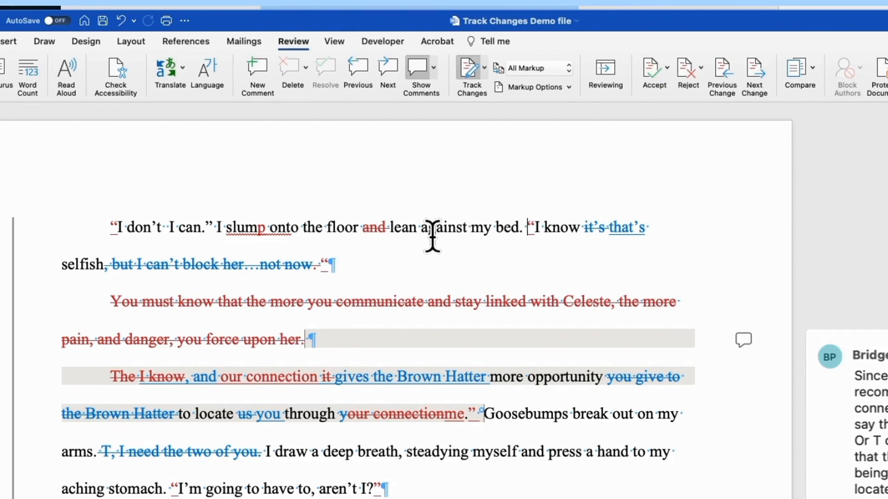
Step: Go to the next tracked change after "onto the" in the first paragraph
click(328, 227)
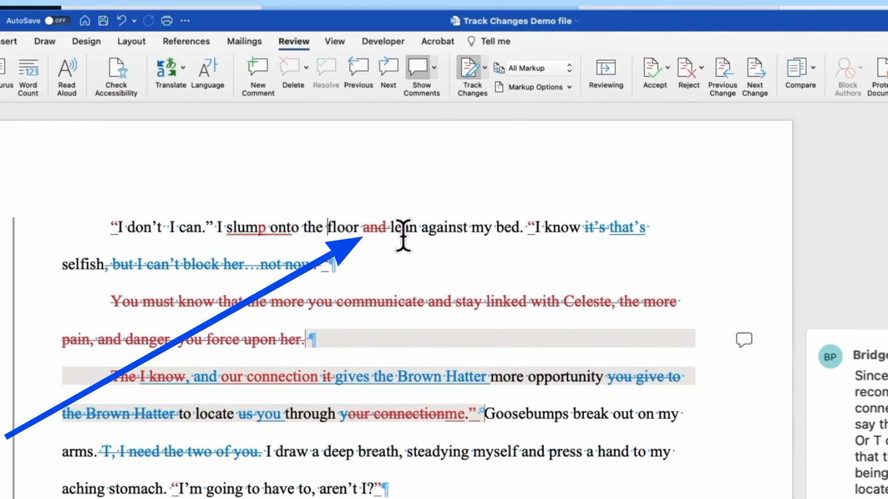
click(758, 90)
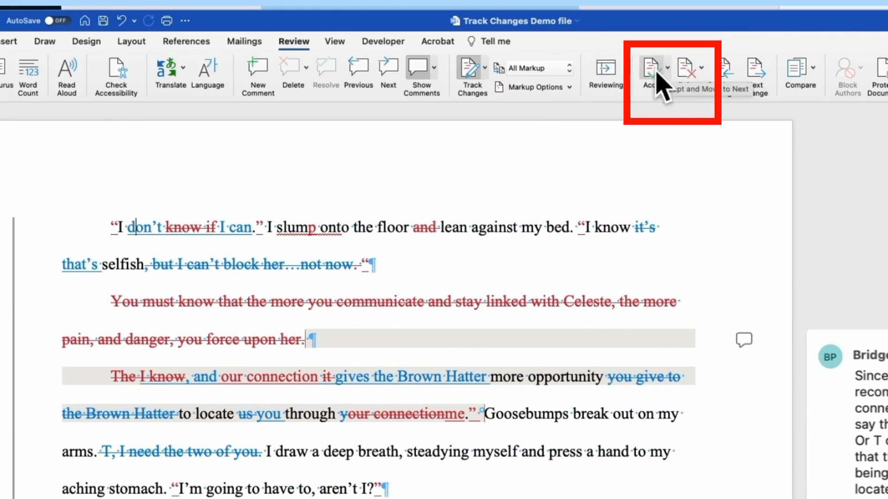
Step: Accept the tracked "don't" and "know if" edits with Accept and Move to Next, and the closing quotation mark with Accept This Change
click(667, 68)
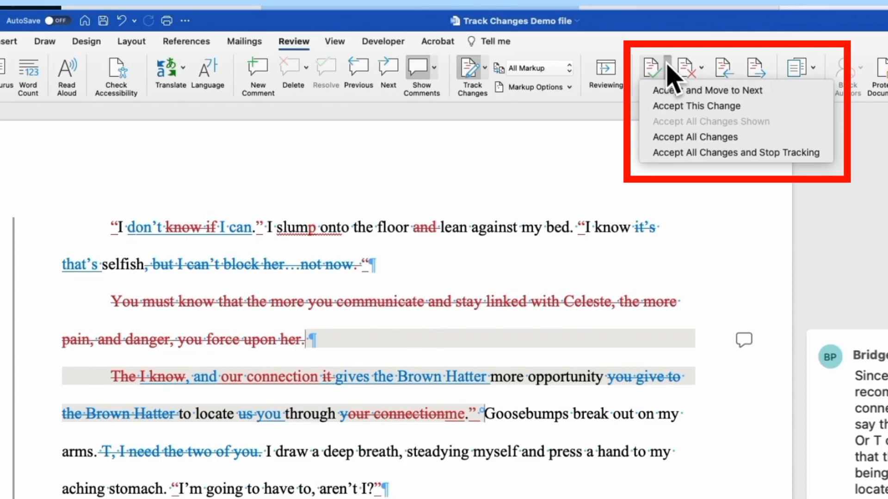
click(715, 90)
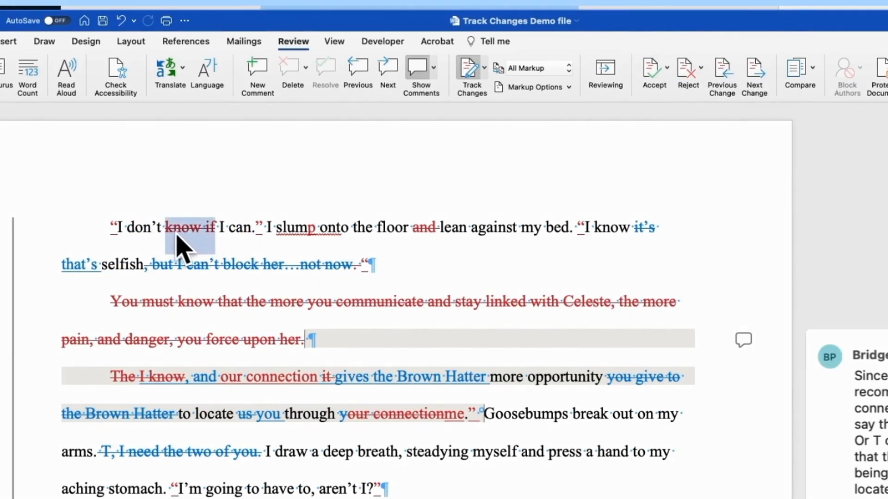
mouse_move(187, 234)
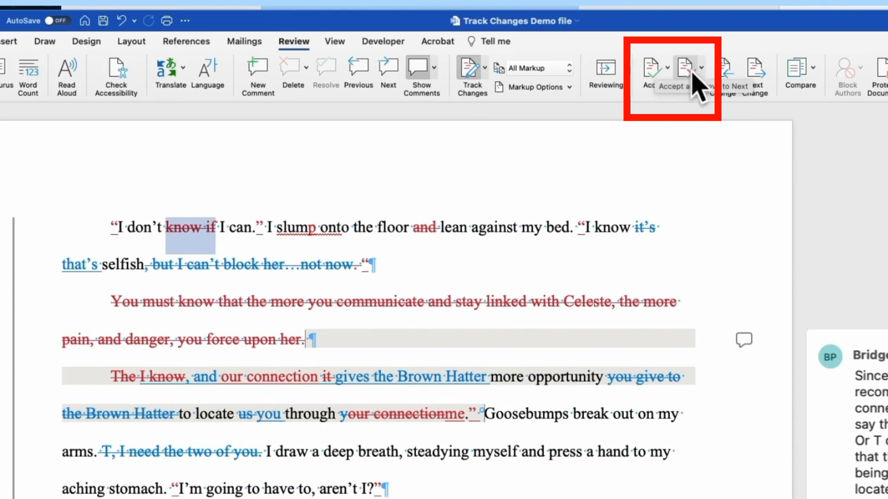
click(652, 72)
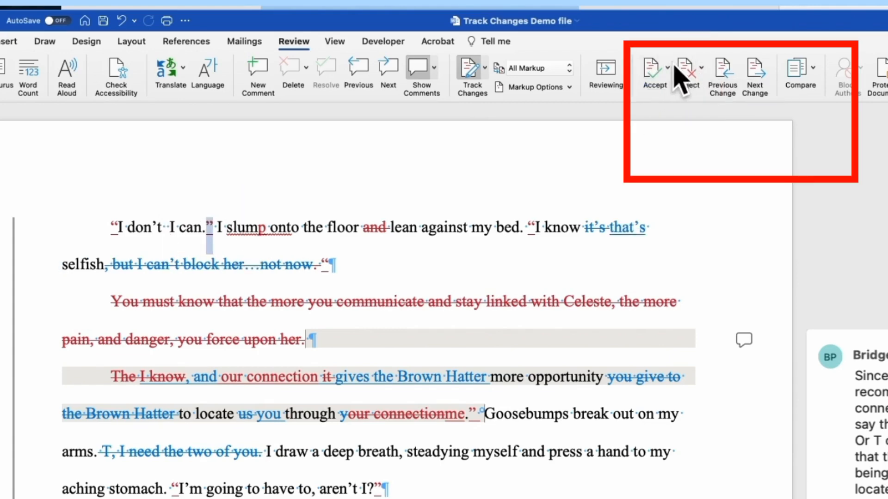
click(667, 68)
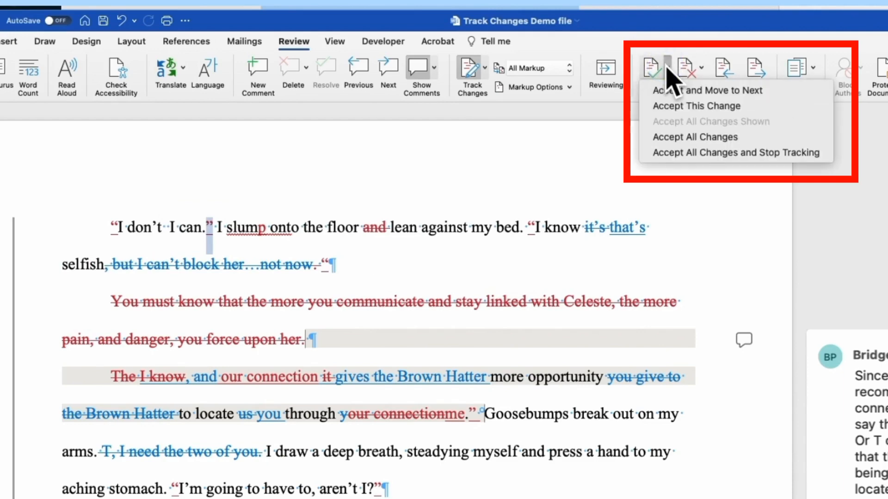
click(689, 105)
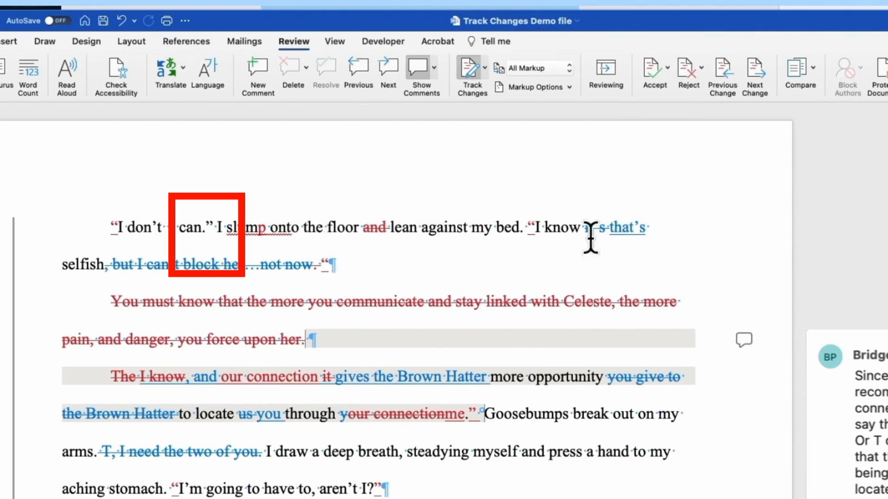
click(668, 68)
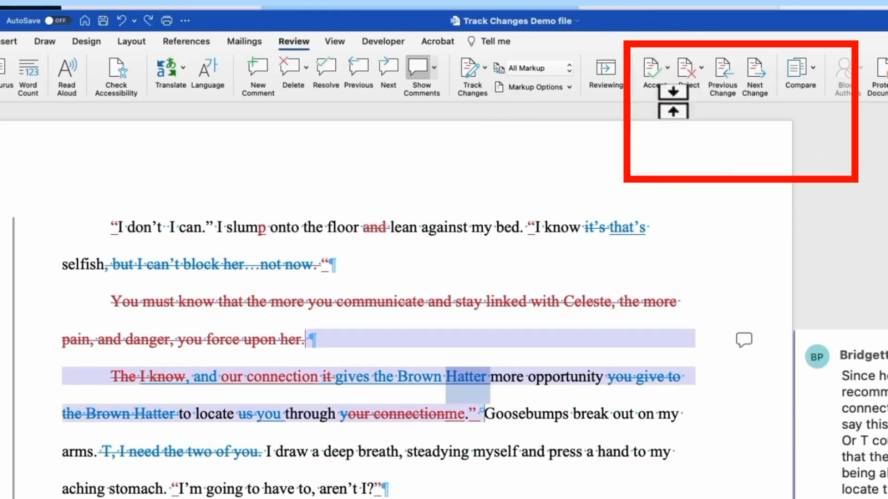
click(702, 69)
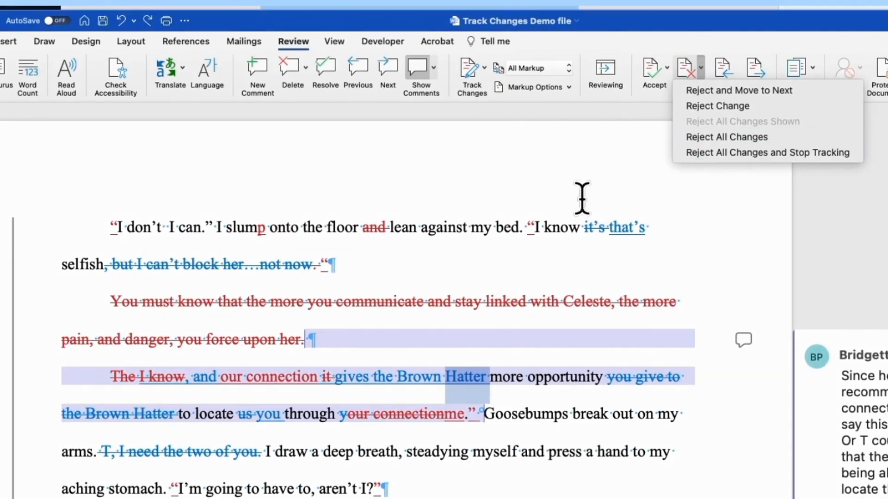
click(449, 265)
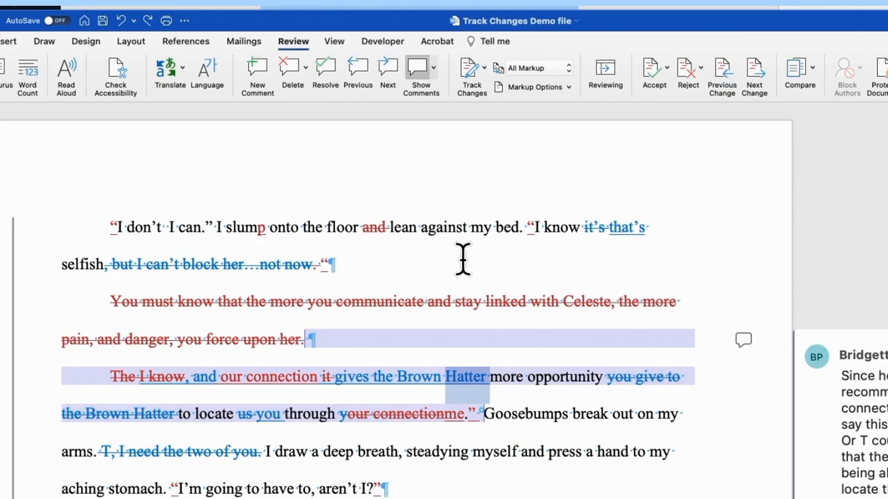
Step: Hide the second listed reviewer's markup so only the first reviewer's changes are displayed
click(567, 87)
mouse_move(573, 168)
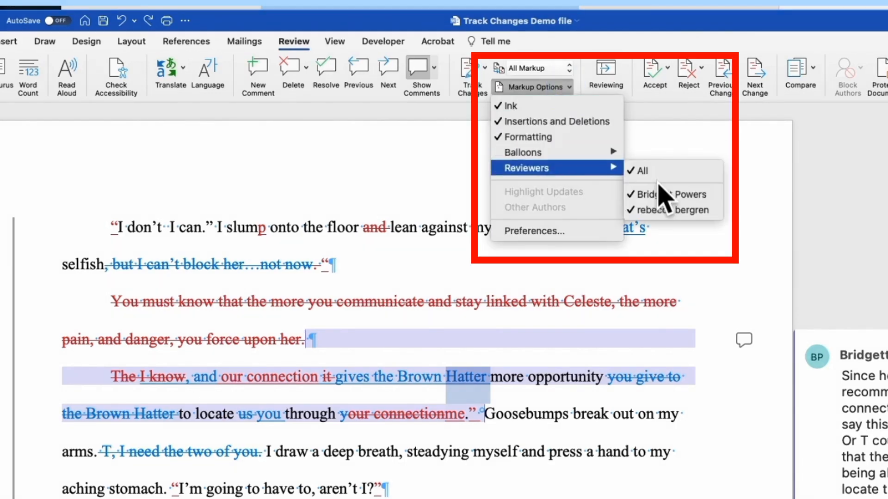
click(666, 210)
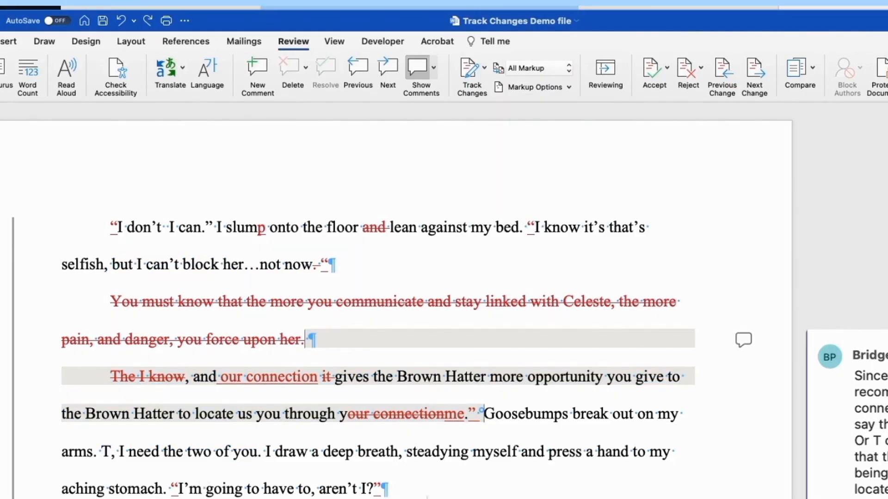
Step: Accept all changes shown for the displayed reviewer at once
scroll(562, 279, down, 5)
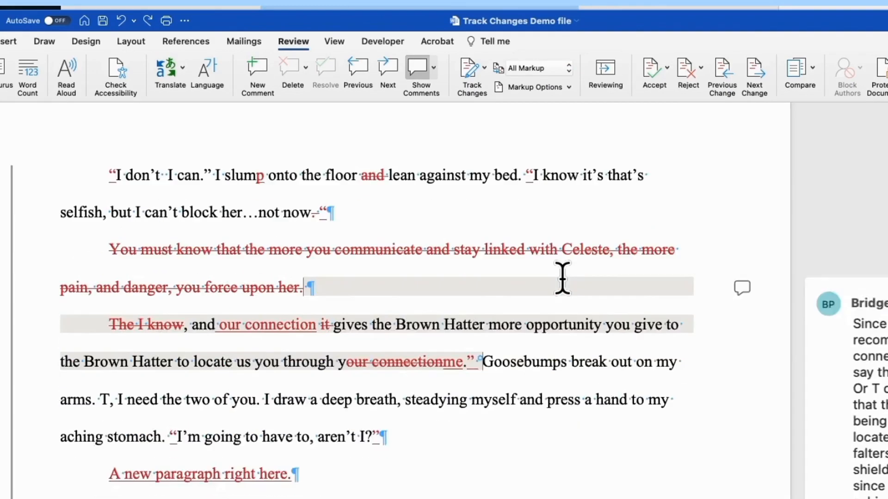
scroll(563, 279, up, 5)
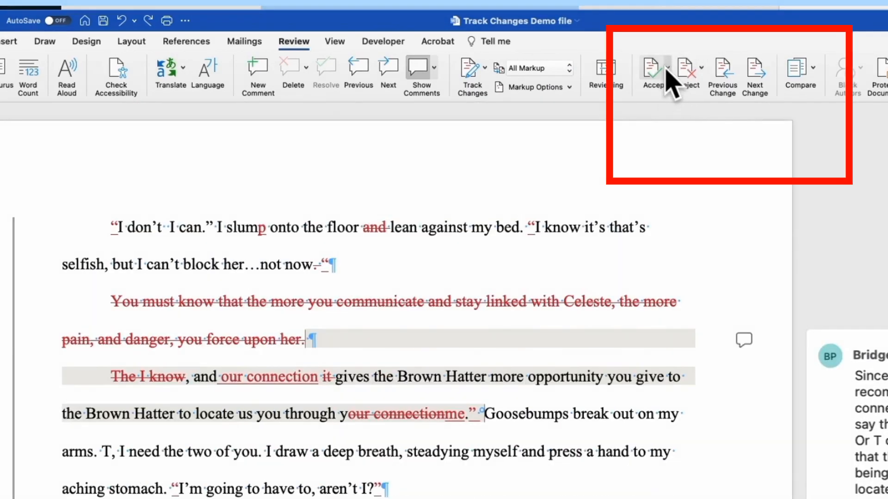
click(668, 68)
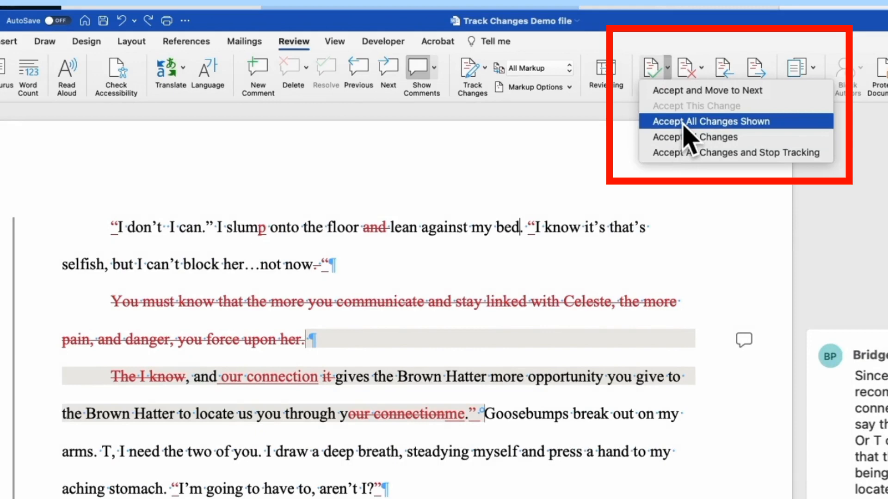
click(683, 123)
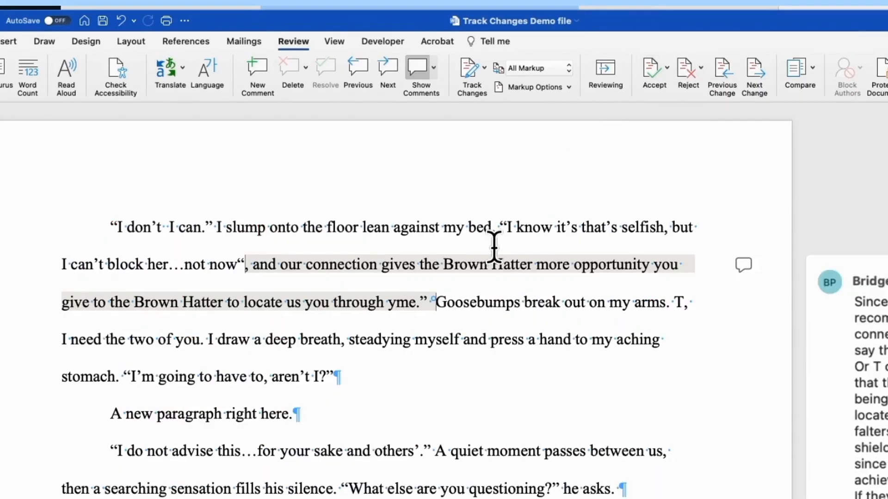
Step: Display the markup of all reviewers again and check the remaining changes further down the document
click(573, 88)
mouse_move(562, 168)
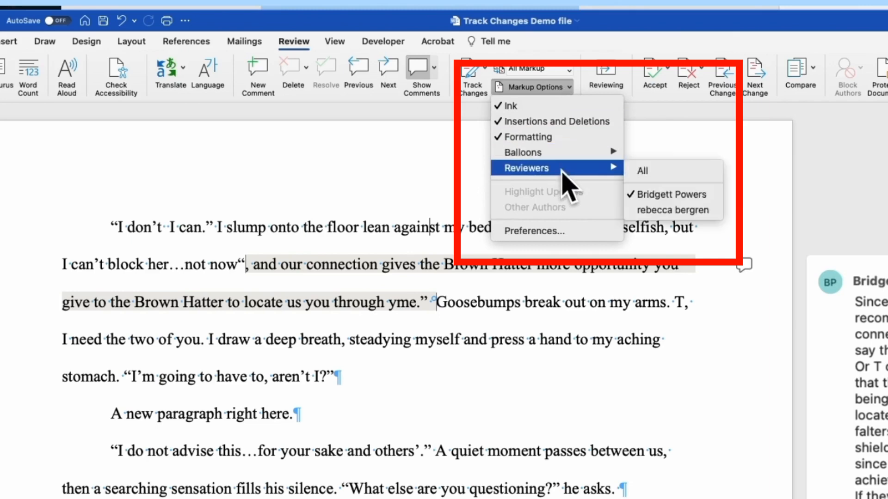
click(662, 178)
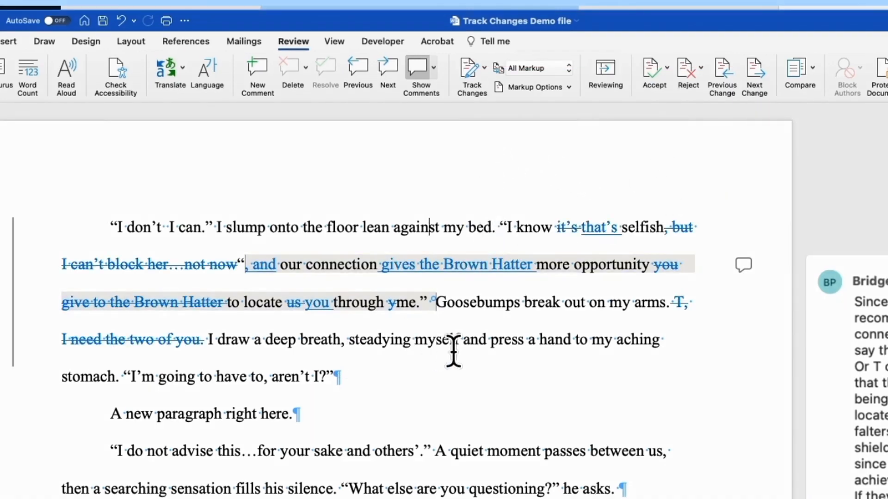
scroll(491, 349, down, 10)
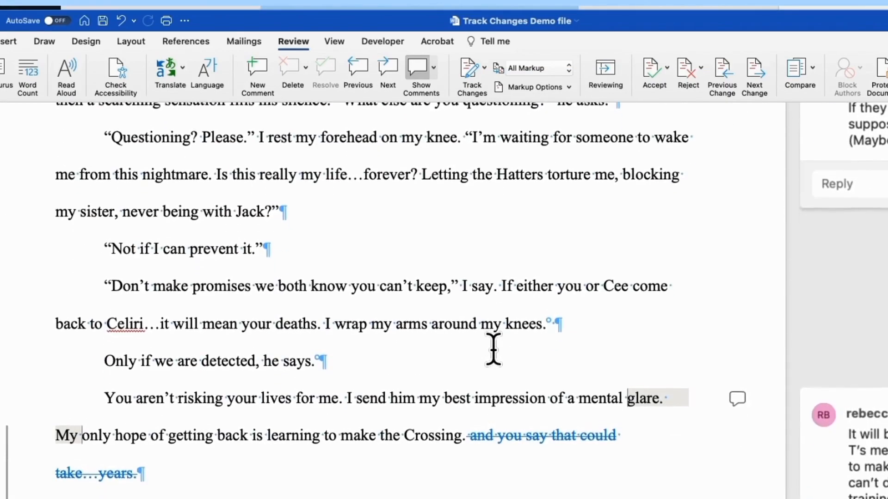
scroll(492, 347, down, 1)
scroll(492, 347, up, 10)
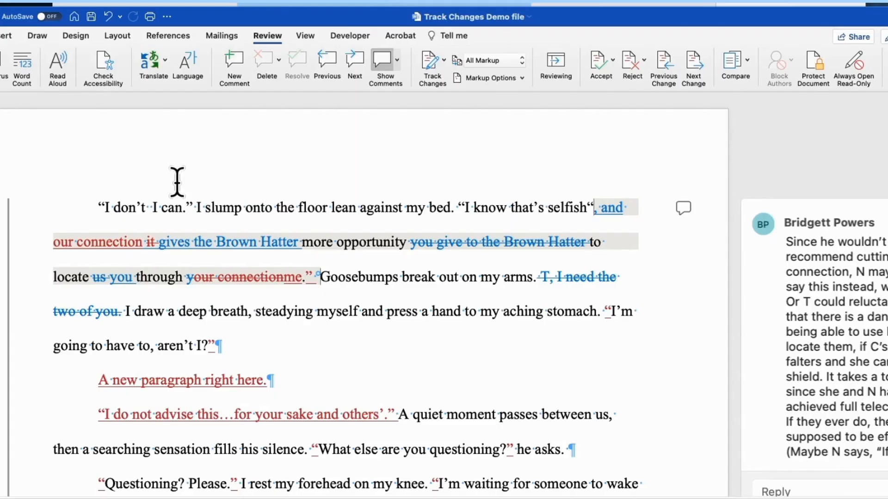
Step: Comment "Needs better transition." on the opening words through "I can." I", and reopen the comment for editing and save it
drag(95, 208, 205, 207)
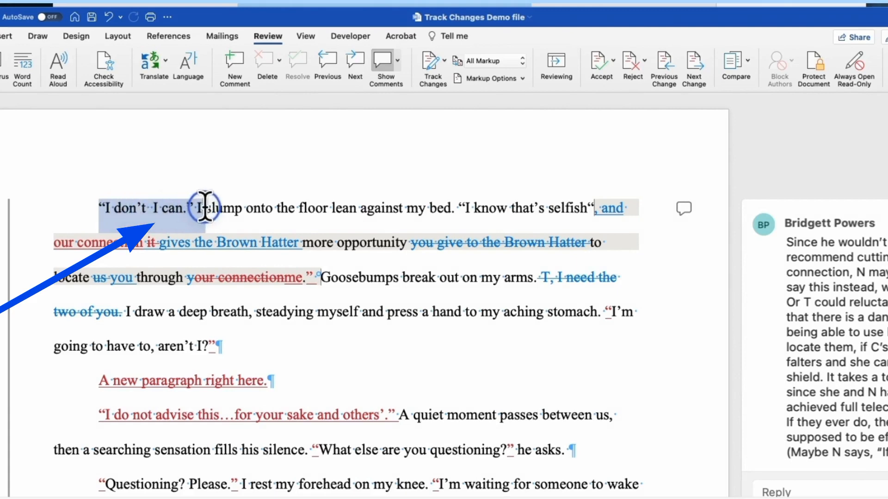
click(237, 77)
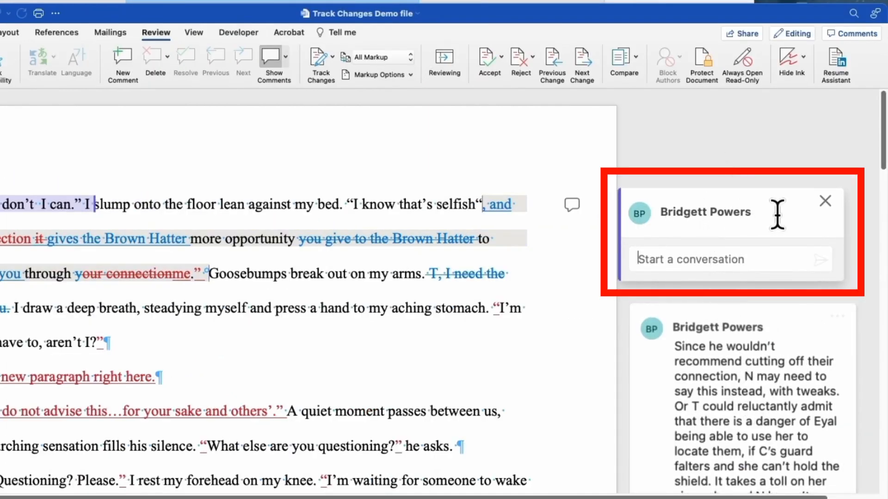
click(703, 263)
text(Needs better transition.)
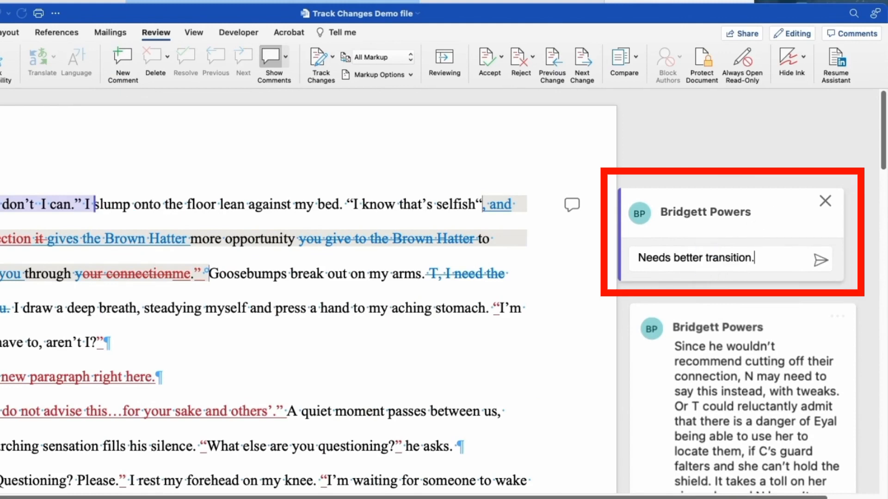
click(819, 258)
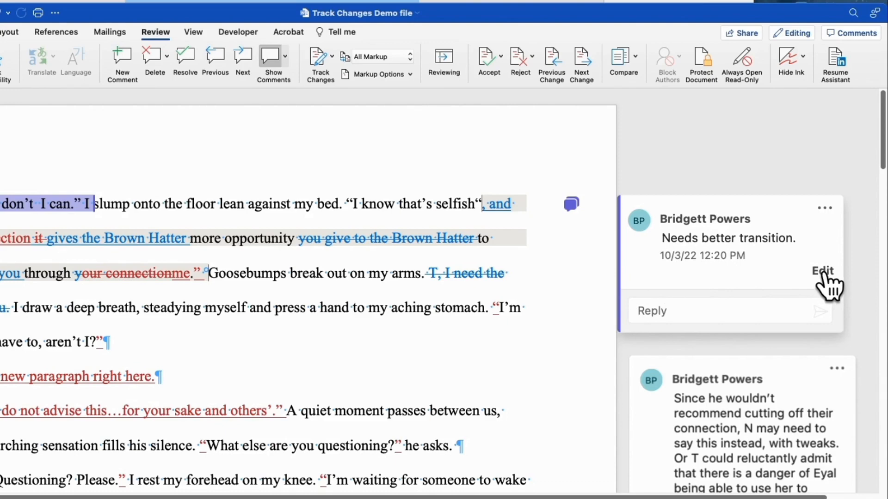
click(823, 277)
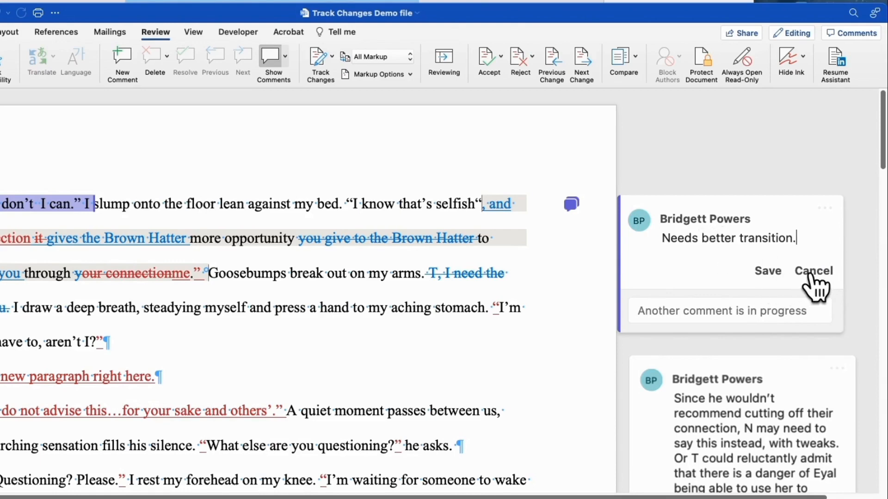
click(767, 272)
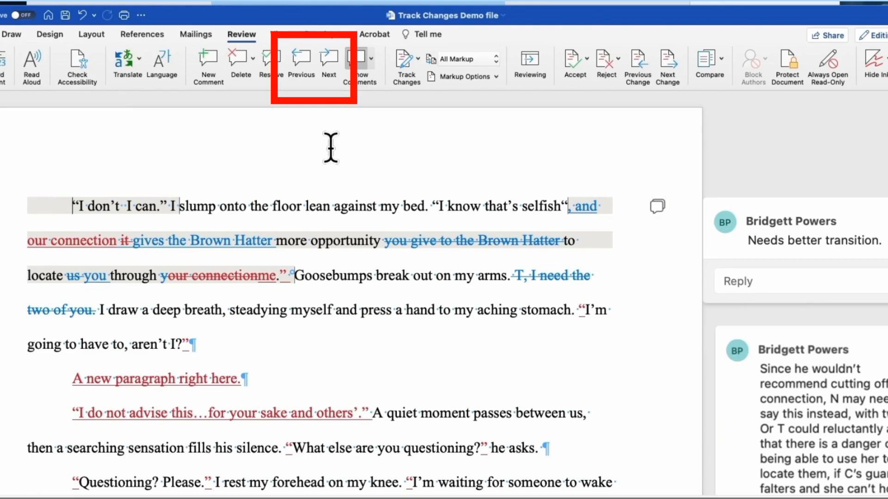
Step: Step forward through the comments to the one about cutting off their connection and read it alongside the first comment
click(327, 69)
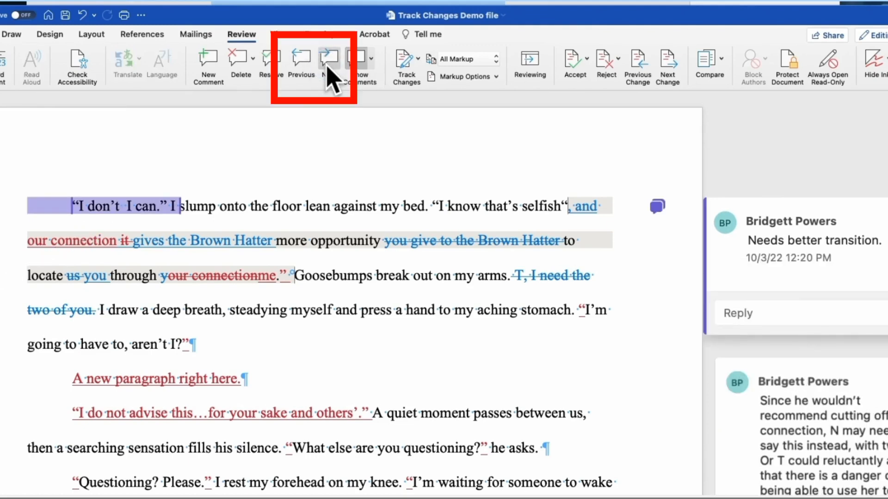
click(329, 74)
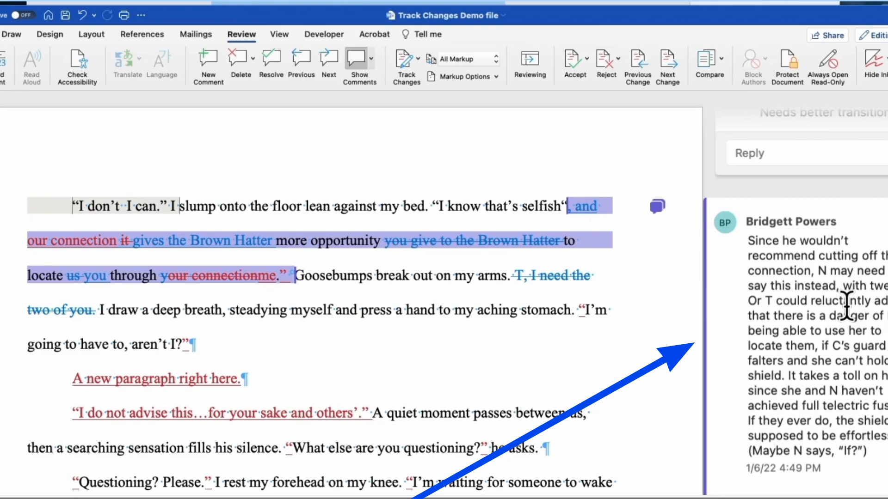
scroll(846, 306, down, 5)
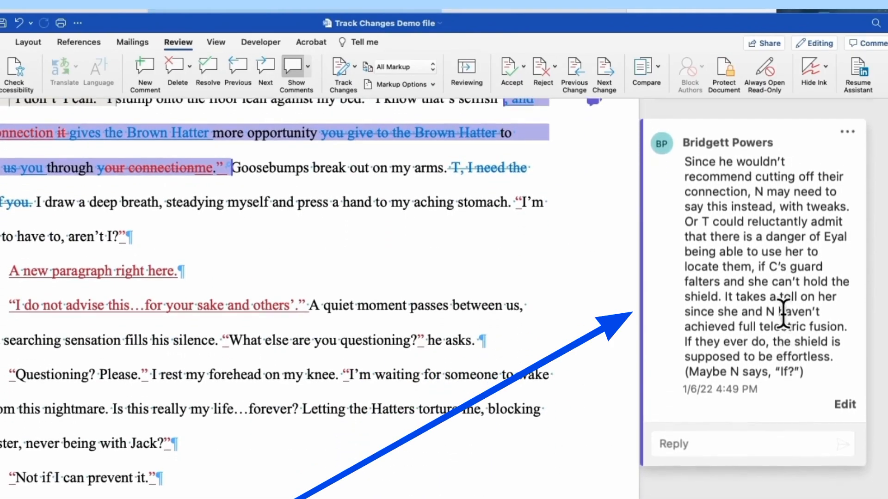
scroll(783, 308, up, 5)
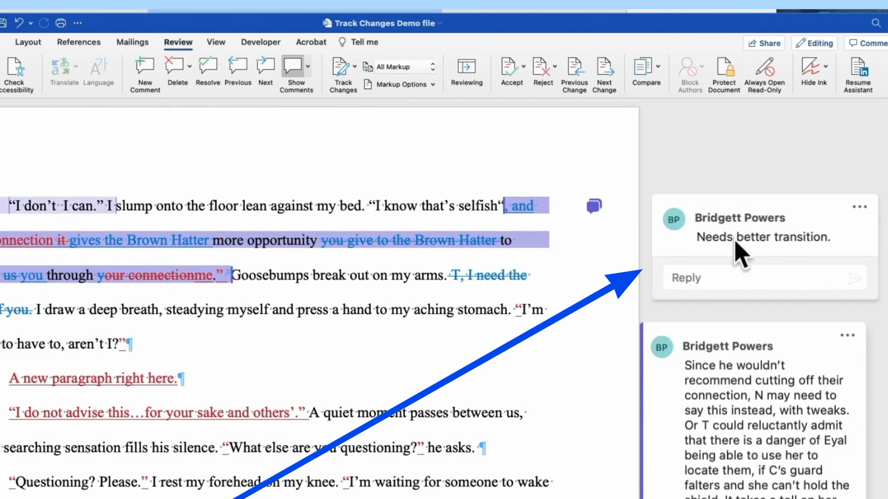
Step: Draft the reply "My response" to the comment about accessing T's memory and discard the draft
scroll(745, 278, down, 1)
scroll(746, 352, down, 2)
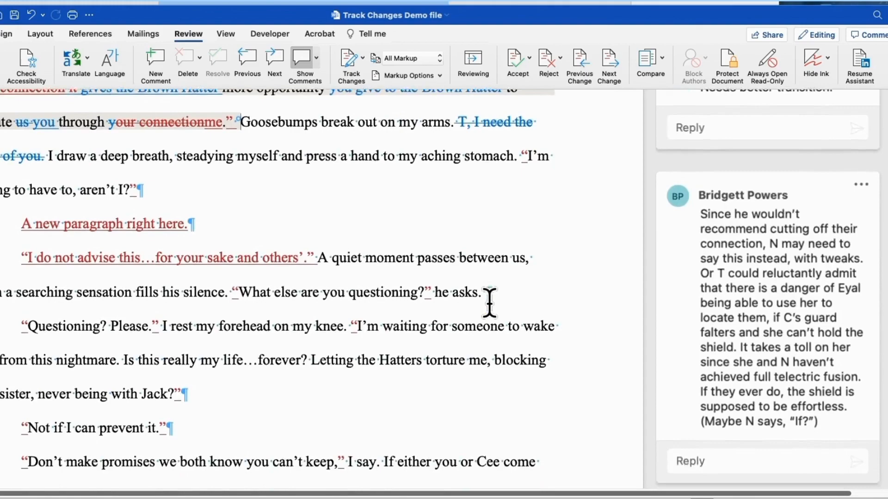
scroll(490, 303, down, 10)
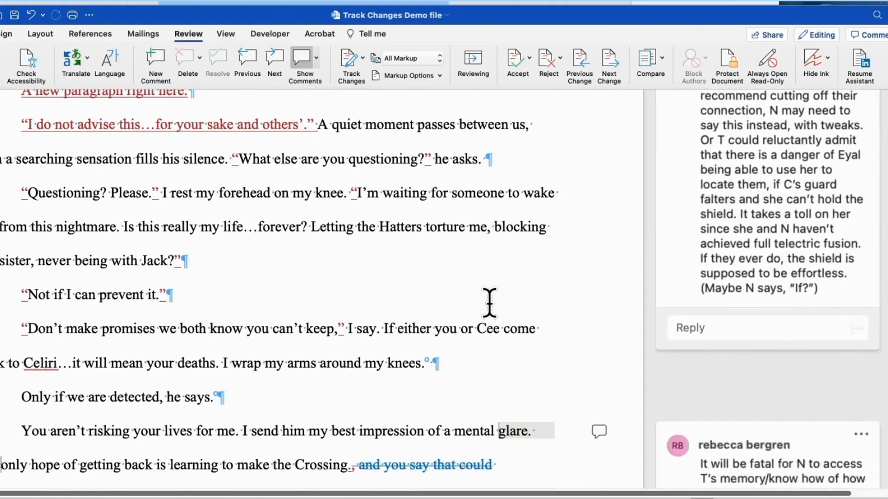
scroll(489, 303, down, 2)
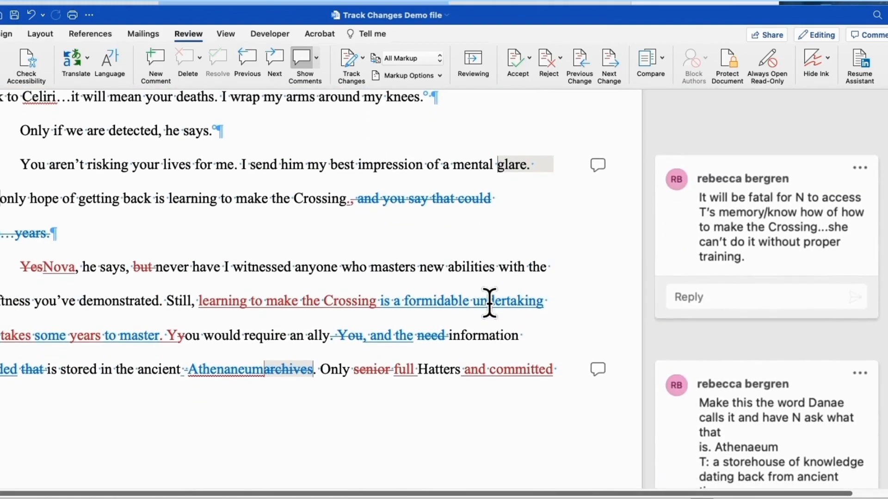
click(723, 227)
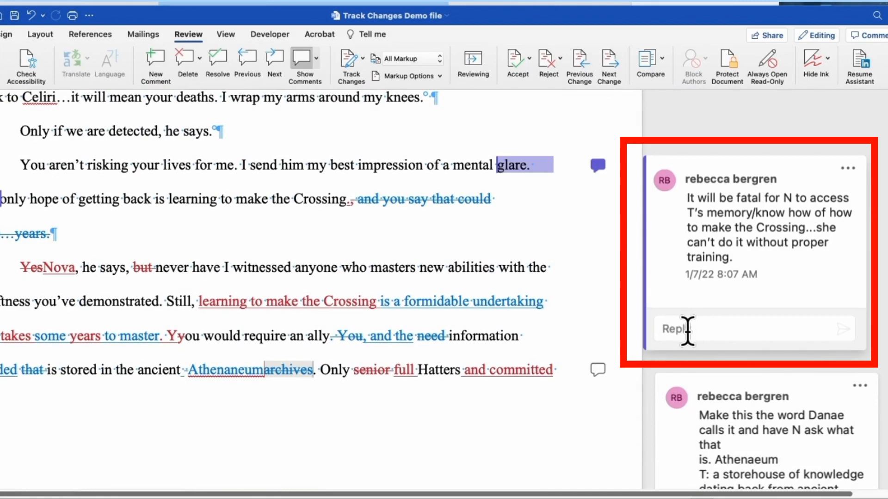
click(718, 330)
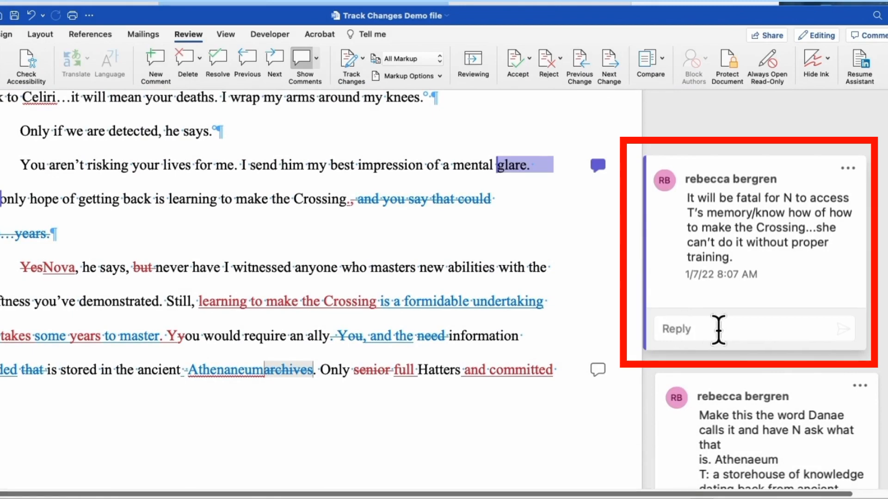
text(My response)
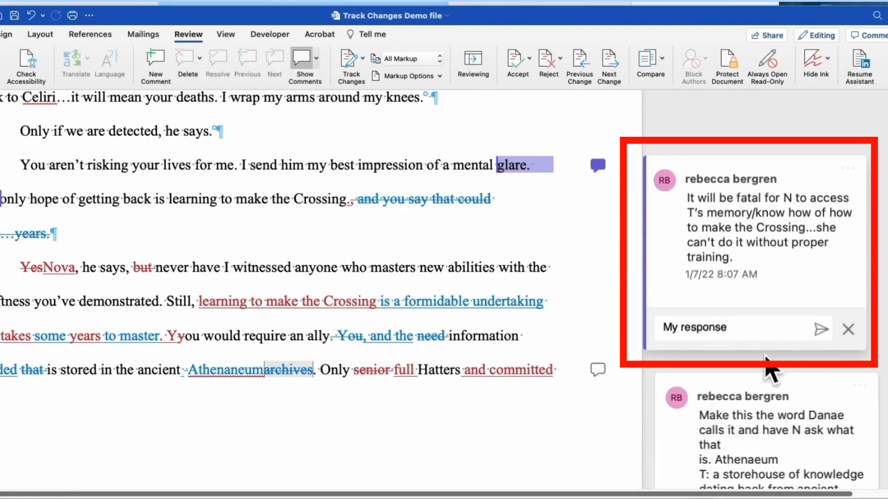
click(850, 329)
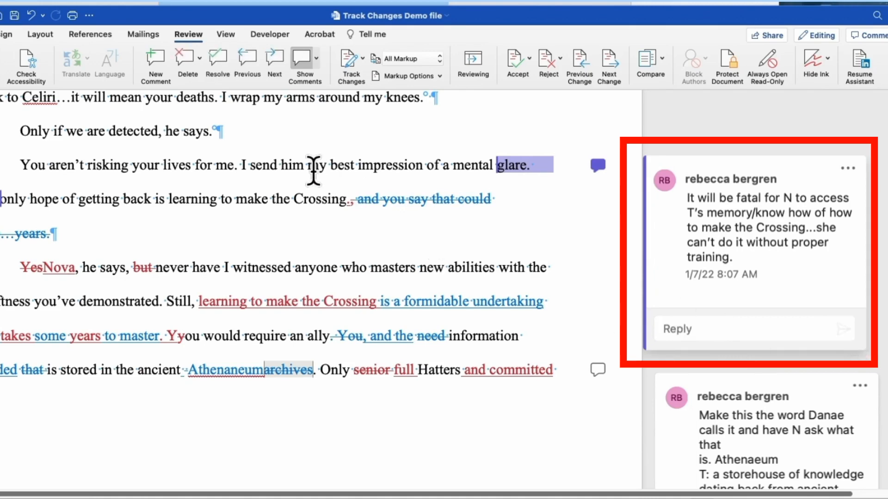
Step: Reply to the comment from its anchor text "glare." with "My response", post it and look over the posted reply
click(504, 165)
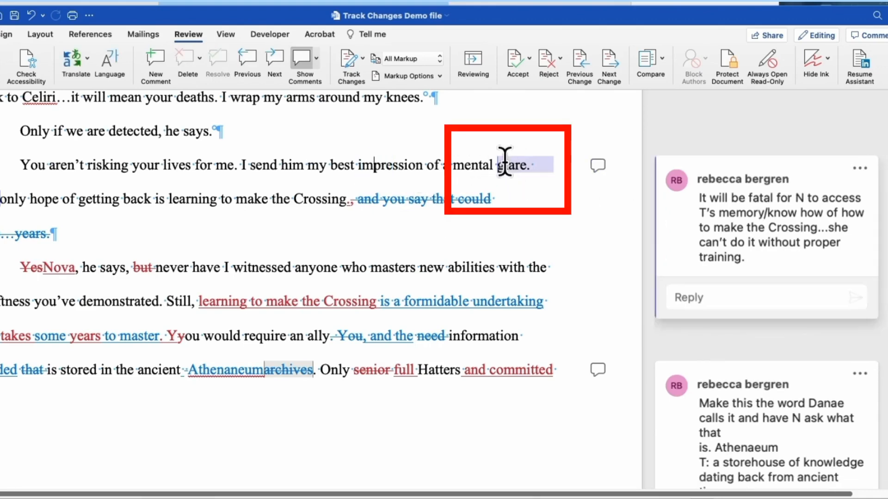
right_click(506, 163)
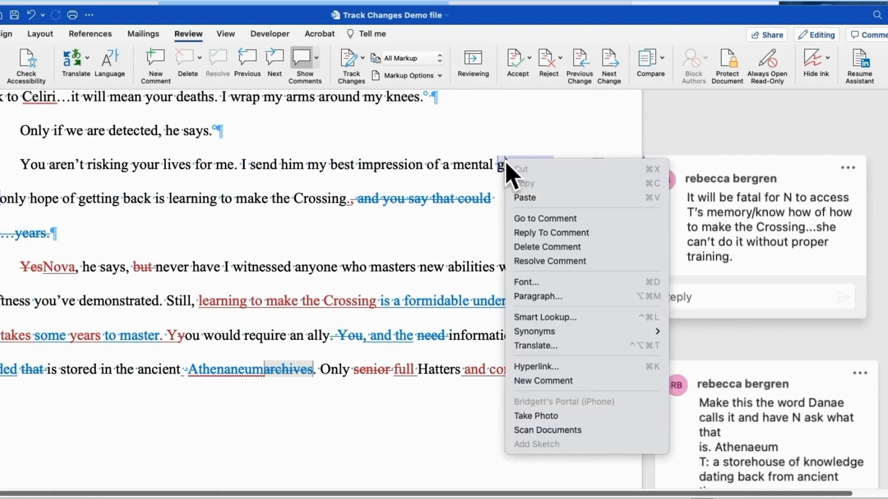
click(573, 232)
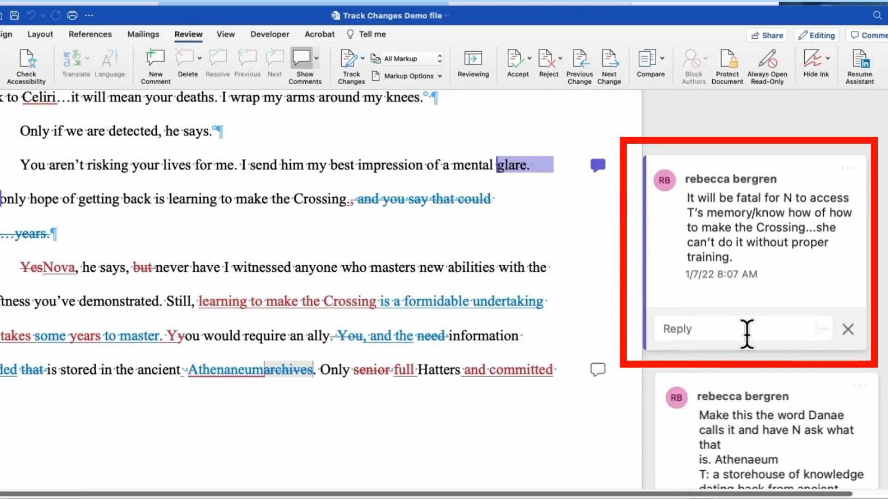
text(My response)
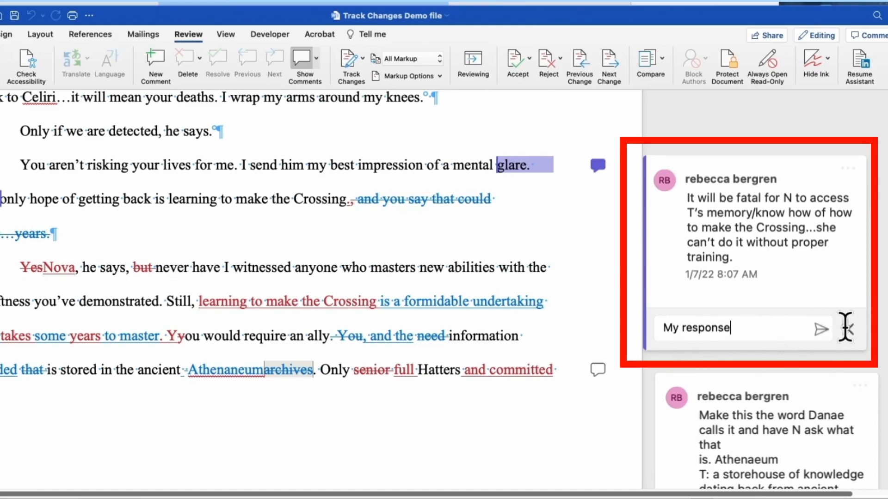
click(817, 329)
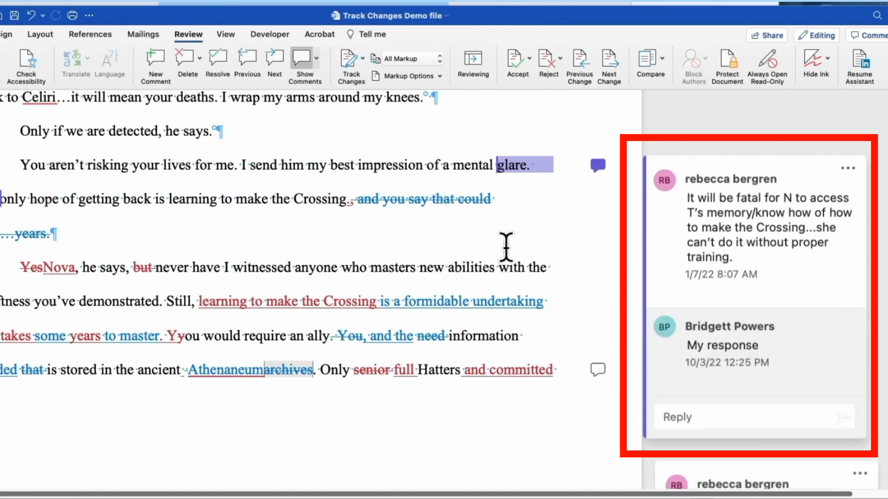
scroll(506, 248, down, 2)
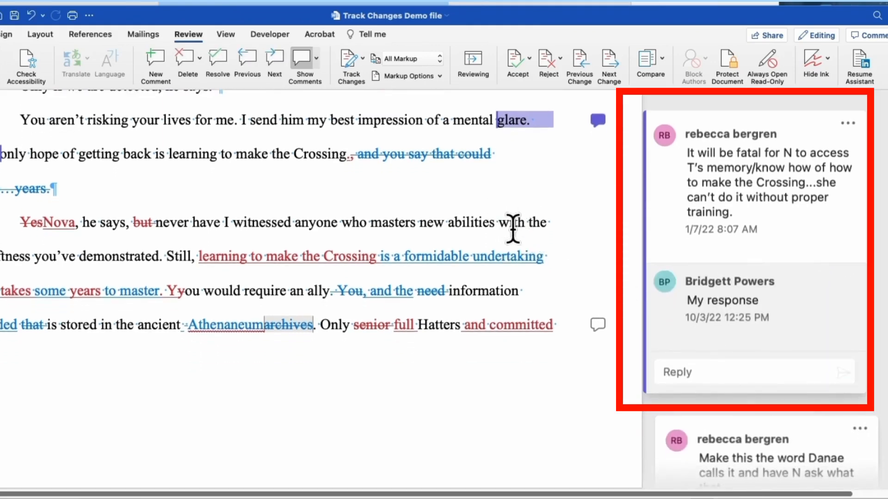
mouse_move(519, 224)
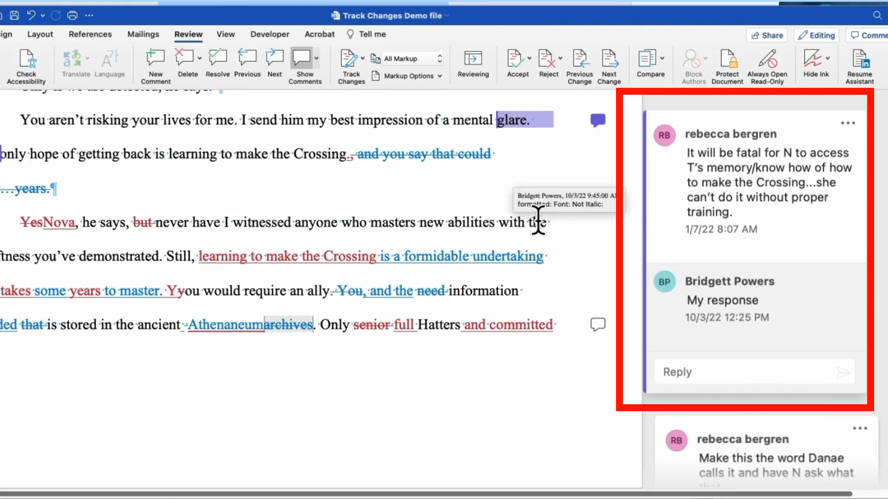
mouse_move(700, 283)
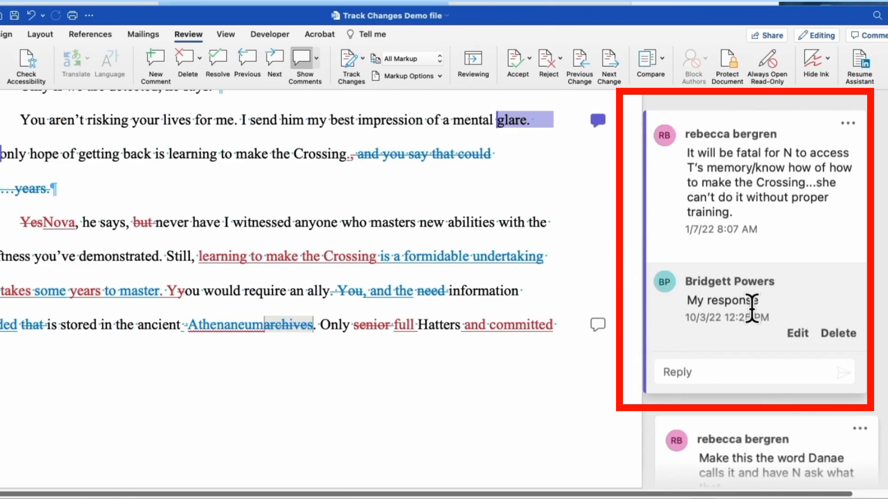
Step: Try deleting the "Needs better transition." comment from its anchor text and check the comment's own thread options
scroll(749, 281, up, 1)
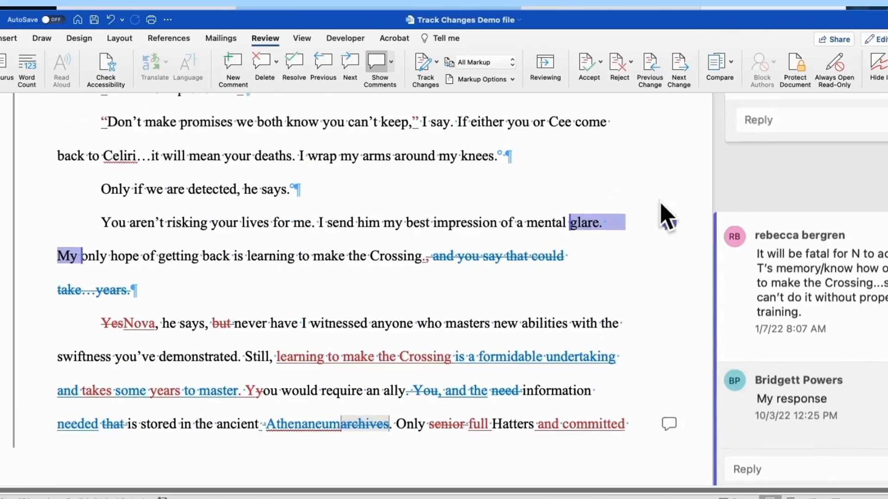
scroll(664, 214, up, 10)
scroll(660, 202, up, 15)
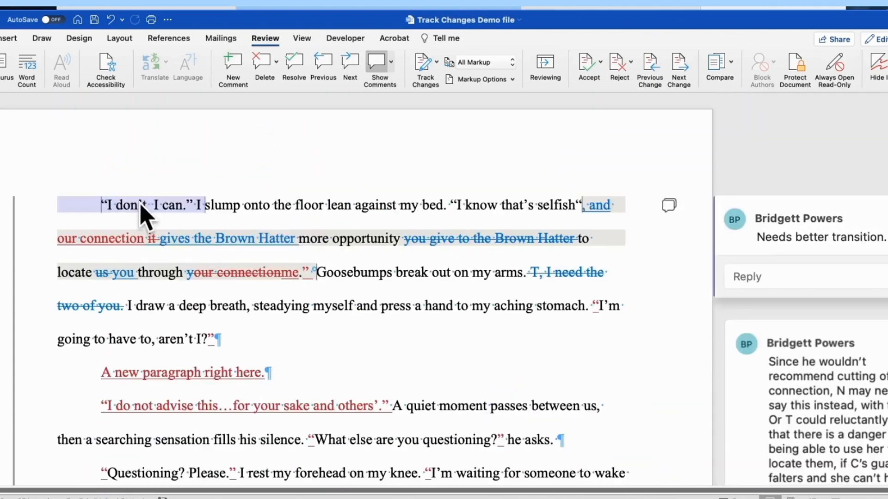
right_click(140, 205)
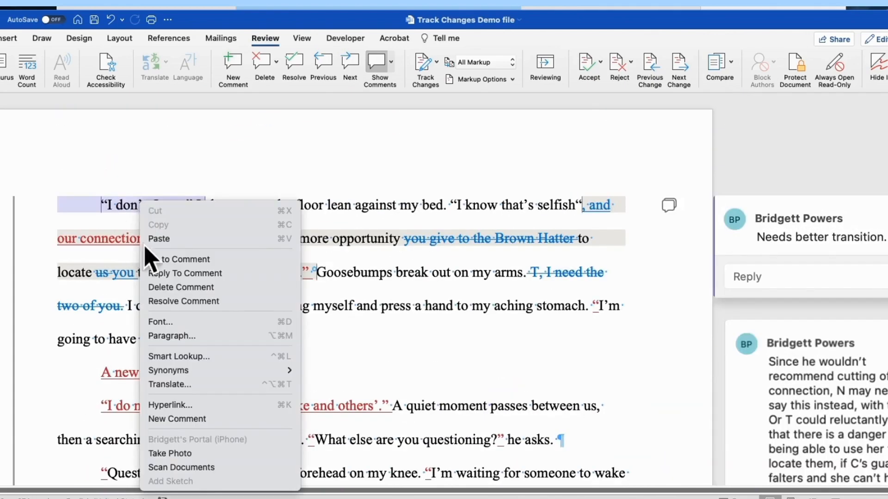
click(194, 288)
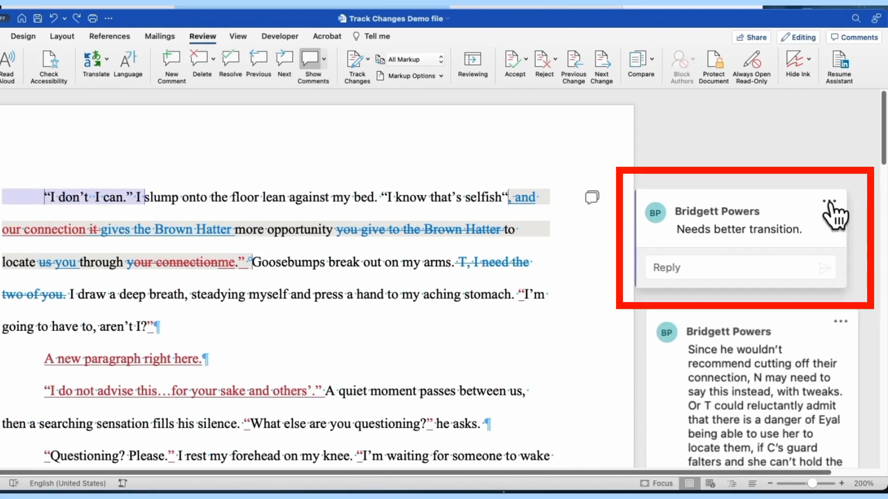
click(829, 202)
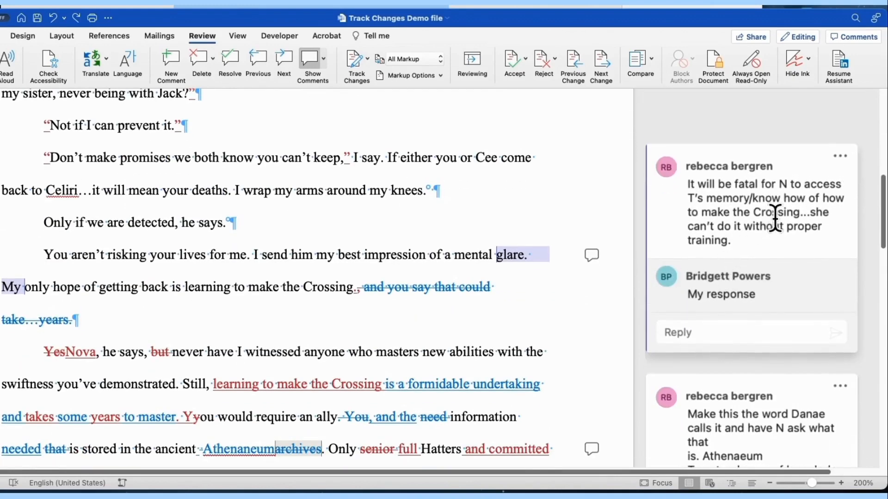
Step: Delete the whole comment thread about accessing T's memory, including its reply, and undo the deletion
click(775, 219)
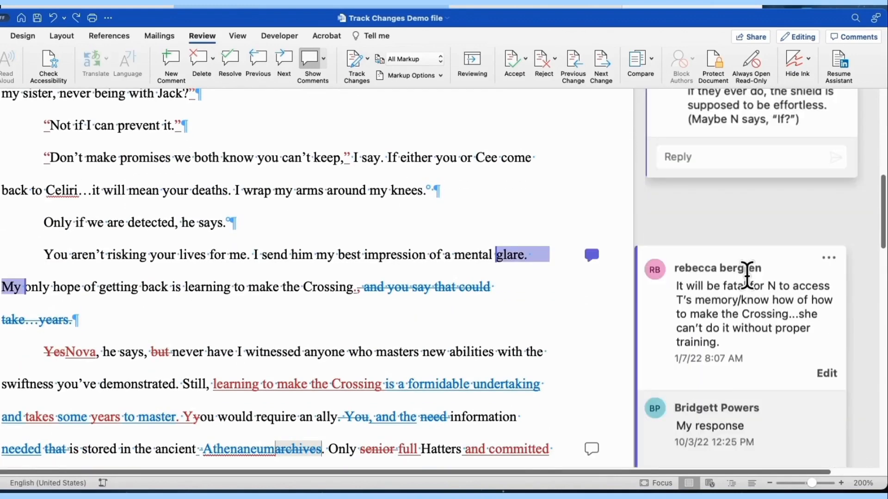
scroll(739, 271, down, 1)
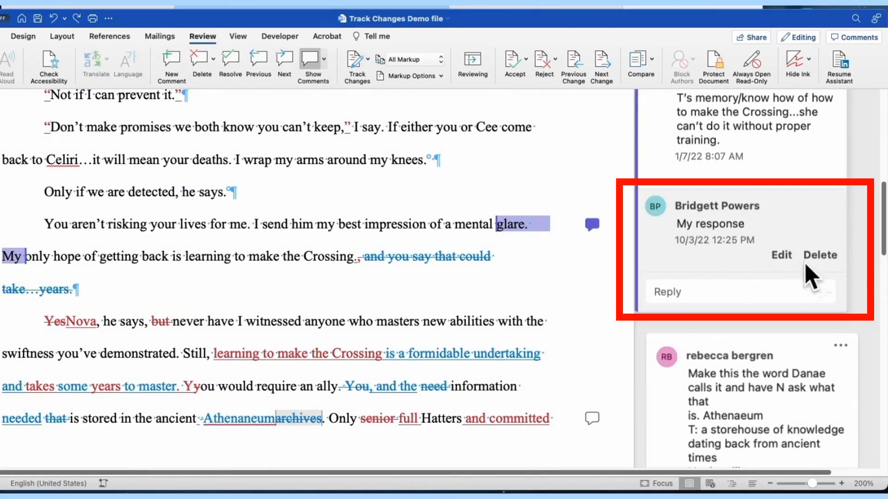
scroll(772, 176, up, 2)
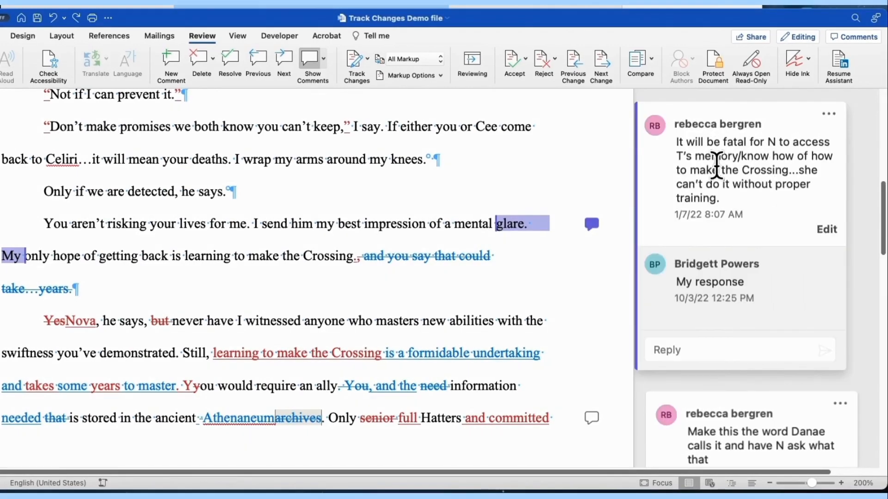
scroll(832, 222, up, 2)
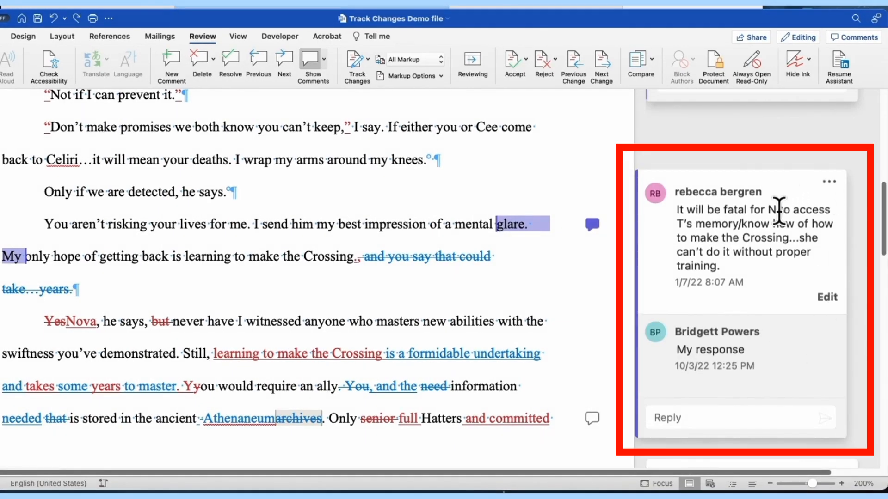
mouse_move(785, 365)
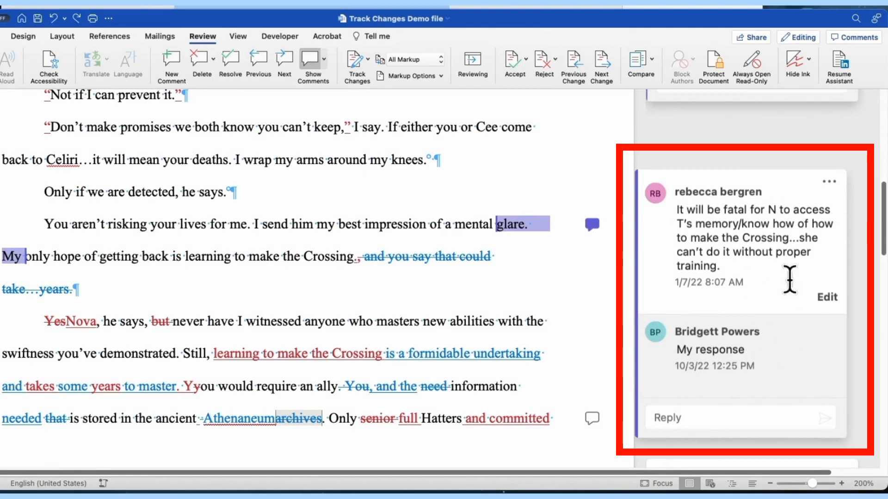
click(829, 183)
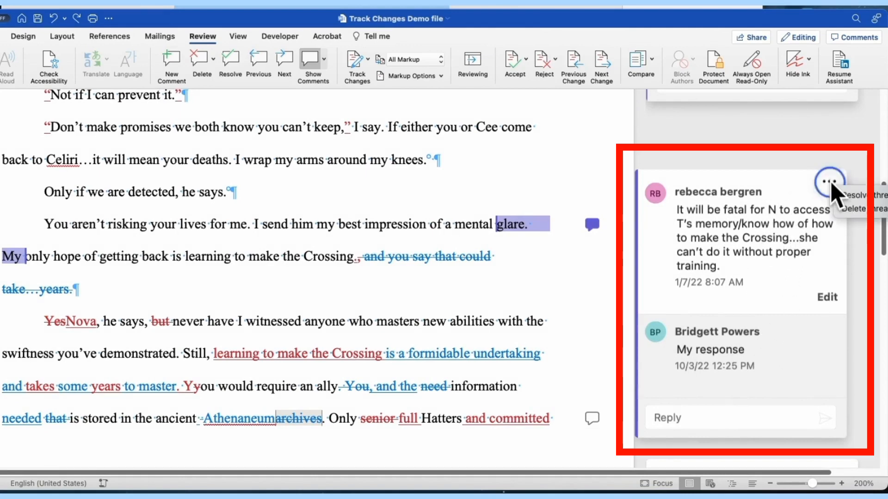
click(847, 206)
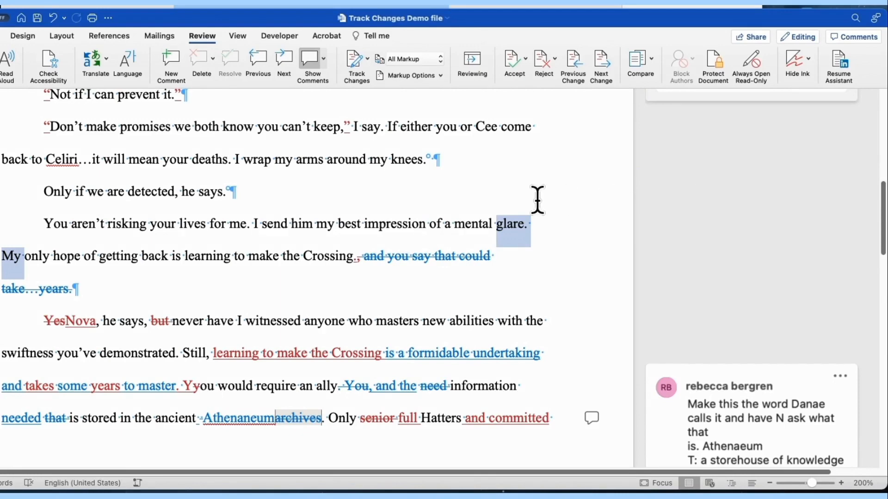
key(super+z)
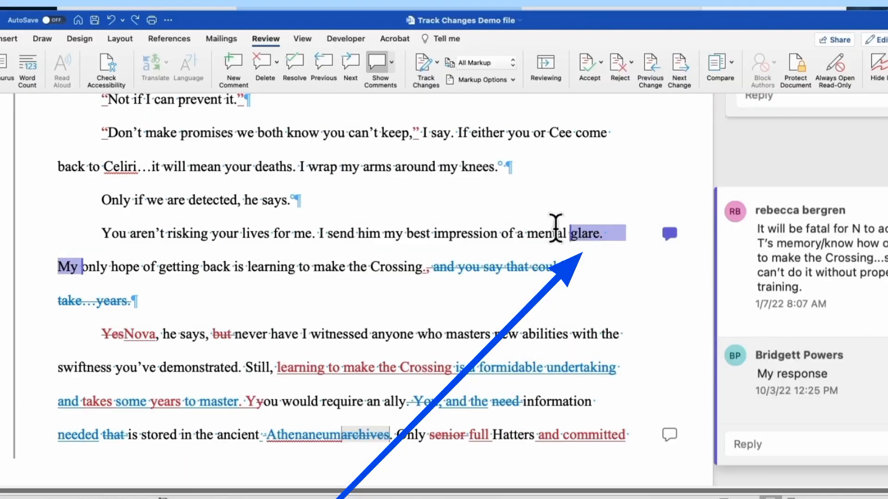
Step: Place the cursor in the commented word "glare." and try deleting all comments in the document
click(506, 226)
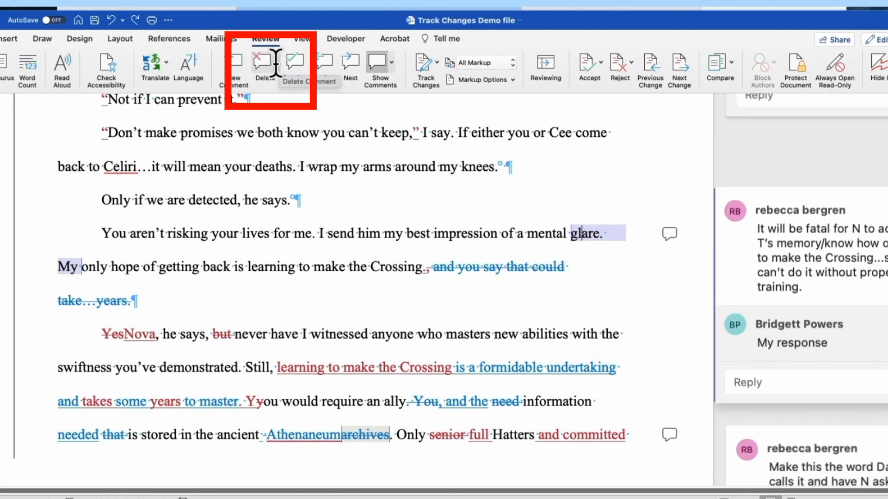
click(277, 62)
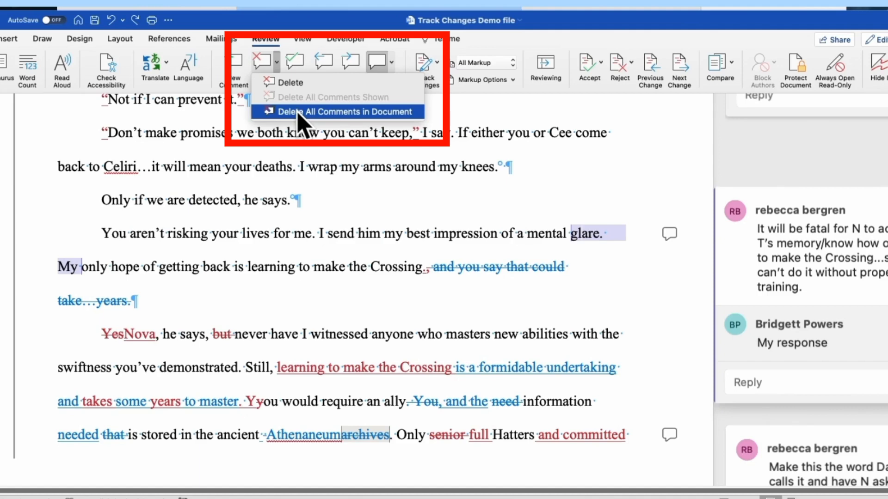
click(296, 119)
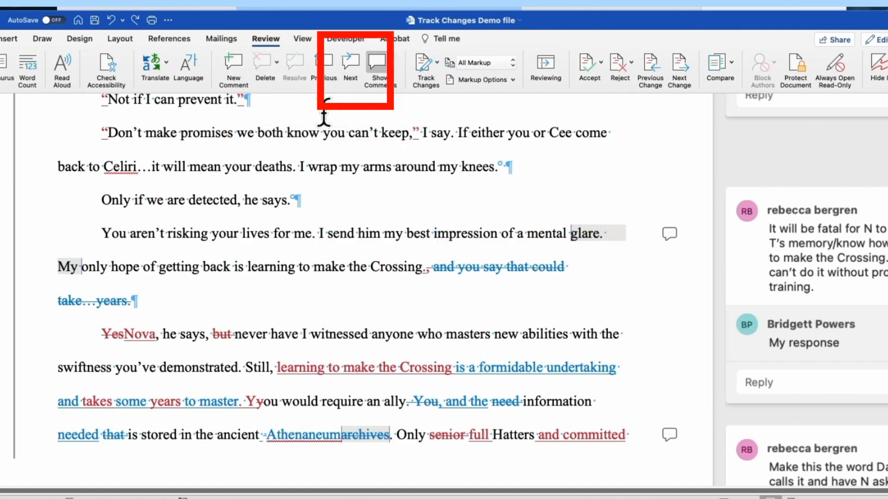
Step: Go to the next comment, anchored on "glare.", and check the resolve options offered from its text and its thread
click(351, 70)
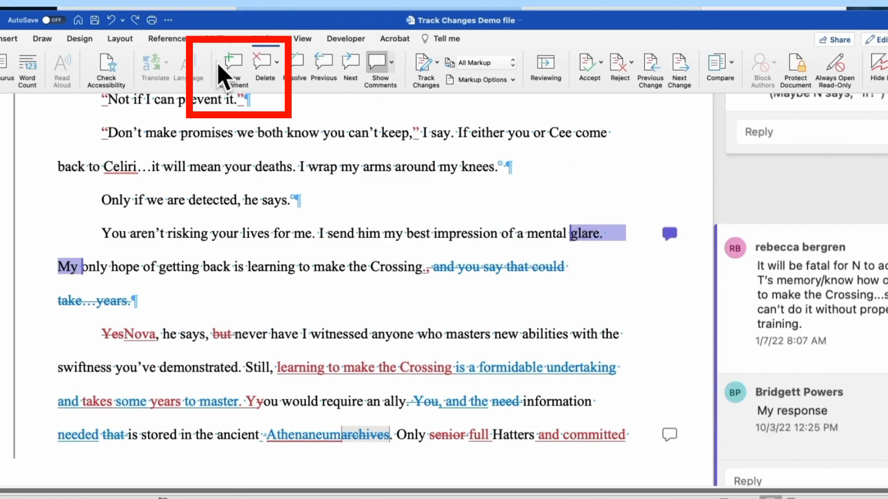
right_click(589, 230)
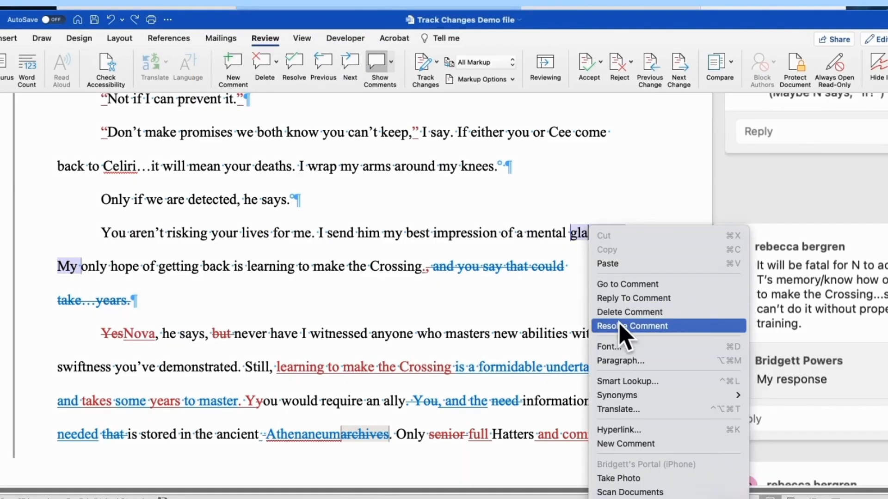
click(527, 303)
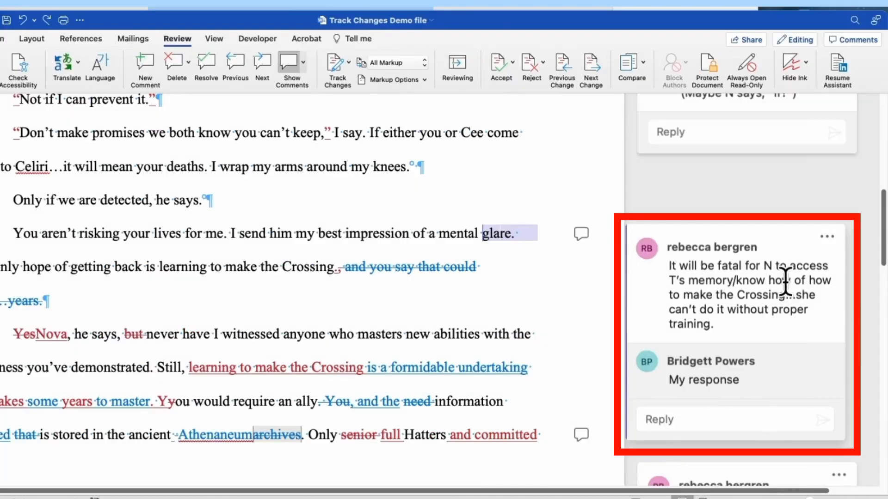
click(827, 236)
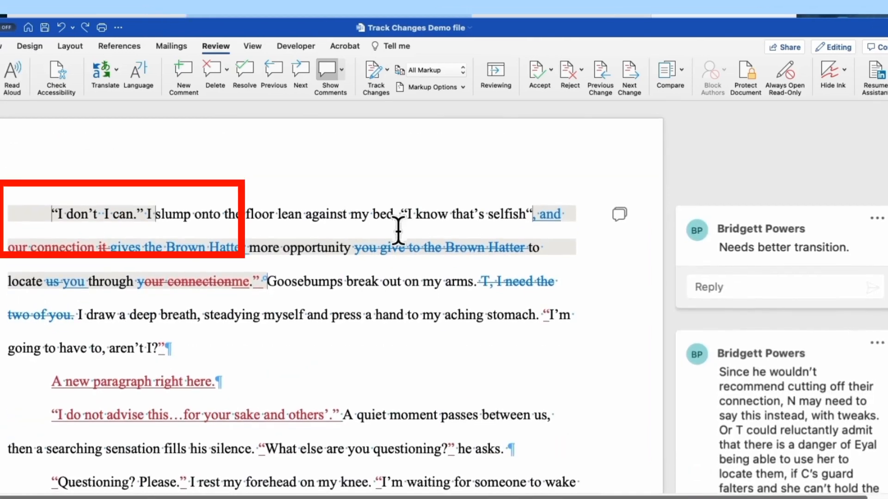
Step: Select the "Needs better transition." comment from its anchor text "I don't I can." and resolve its thread
click(83, 210)
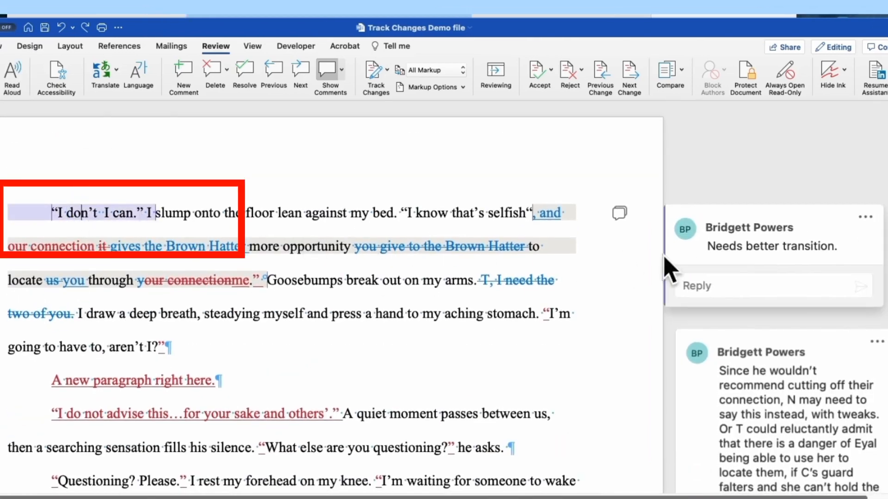
click(760, 247)
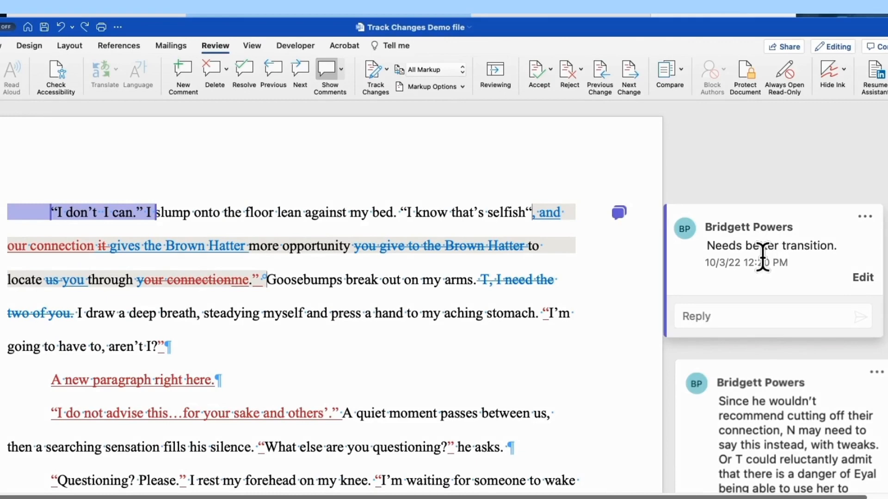
click(864, 216)
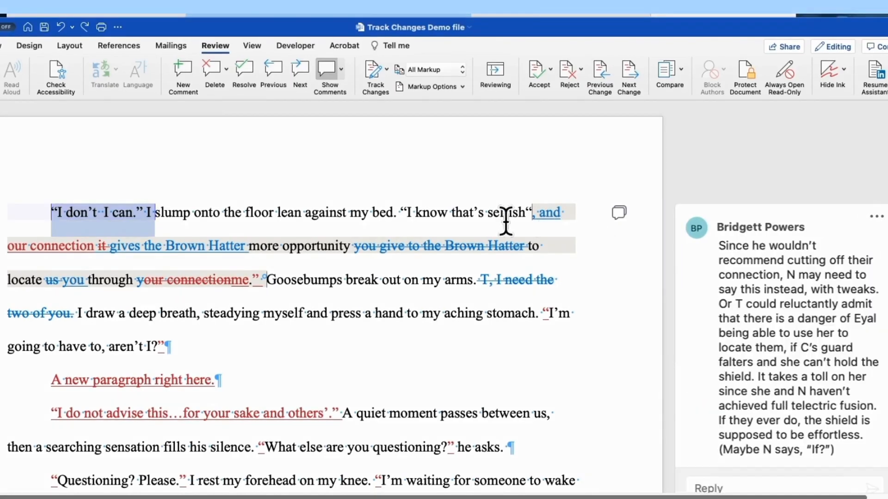
Step: Open the resolved "Needs better transition." comment from its marker beside the paragraph, reopen its thread, and close the comments list
scroll(507, 235, down, 2)
scroll(507, 235, down, 3)
scroll(508, 235, up, 4)
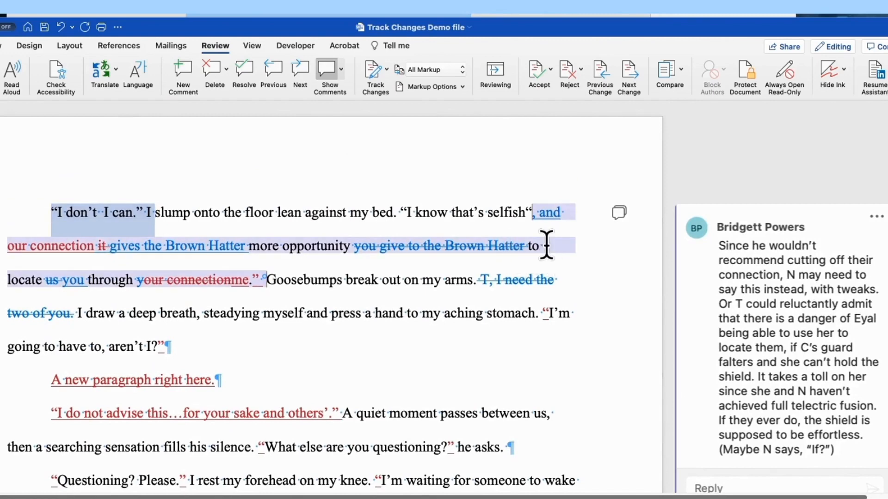
scroll(545, 245, right, 1)
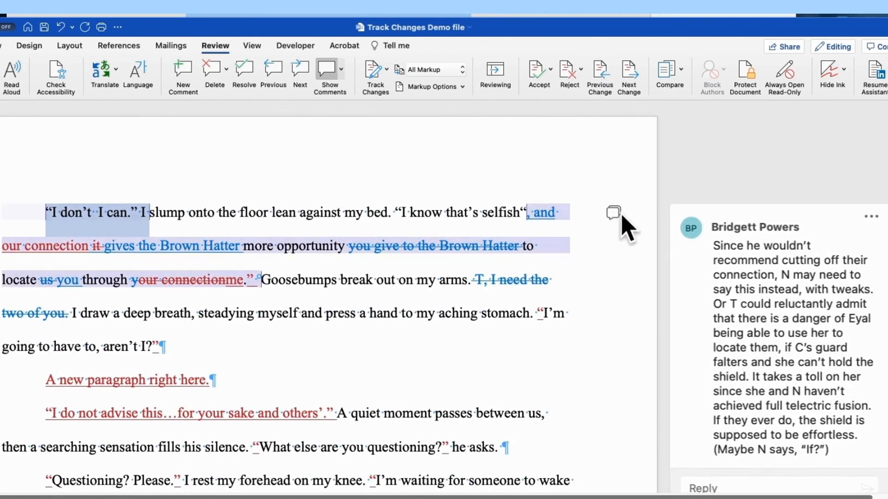
click(616, 214)
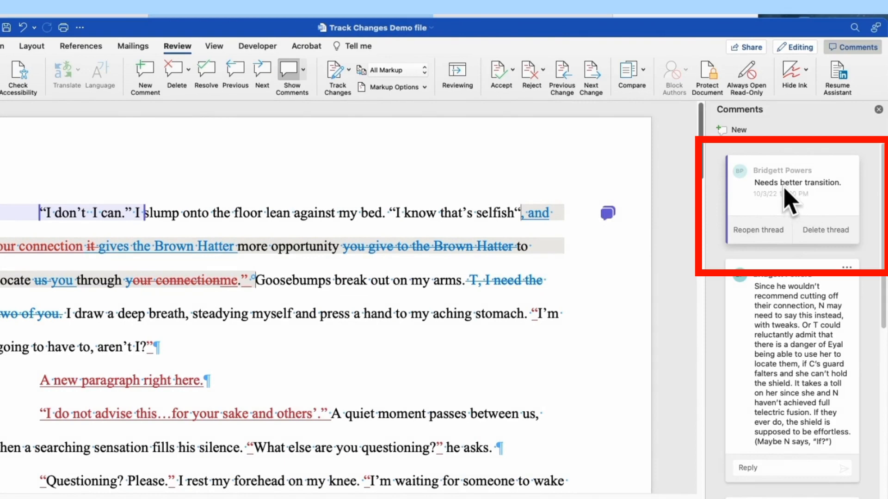
click(759, 231)
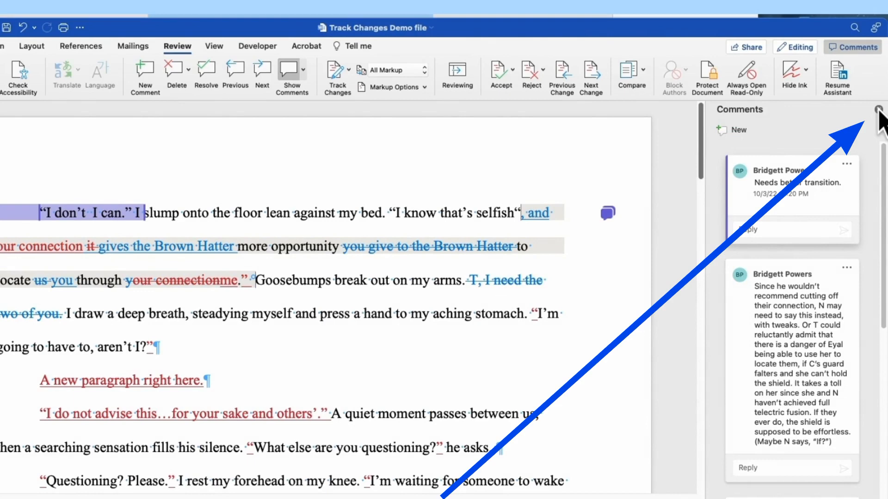
click(878, 109)
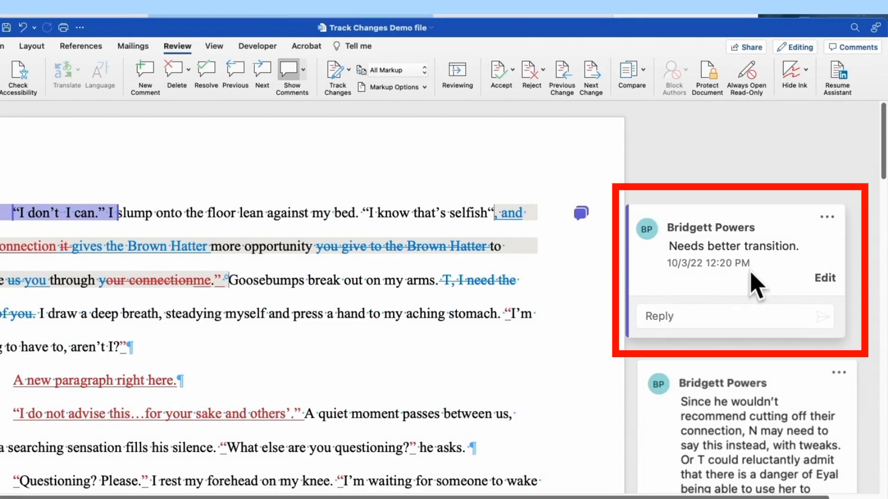
scroll(751, 272, down, 2)
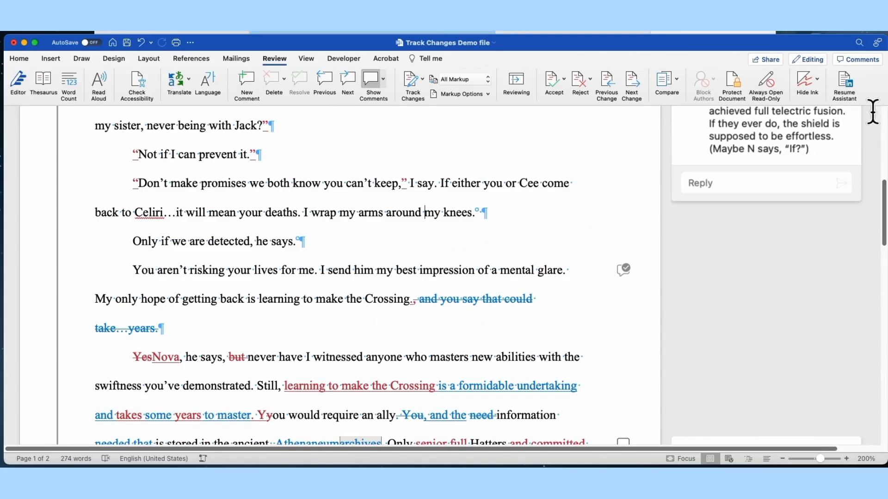